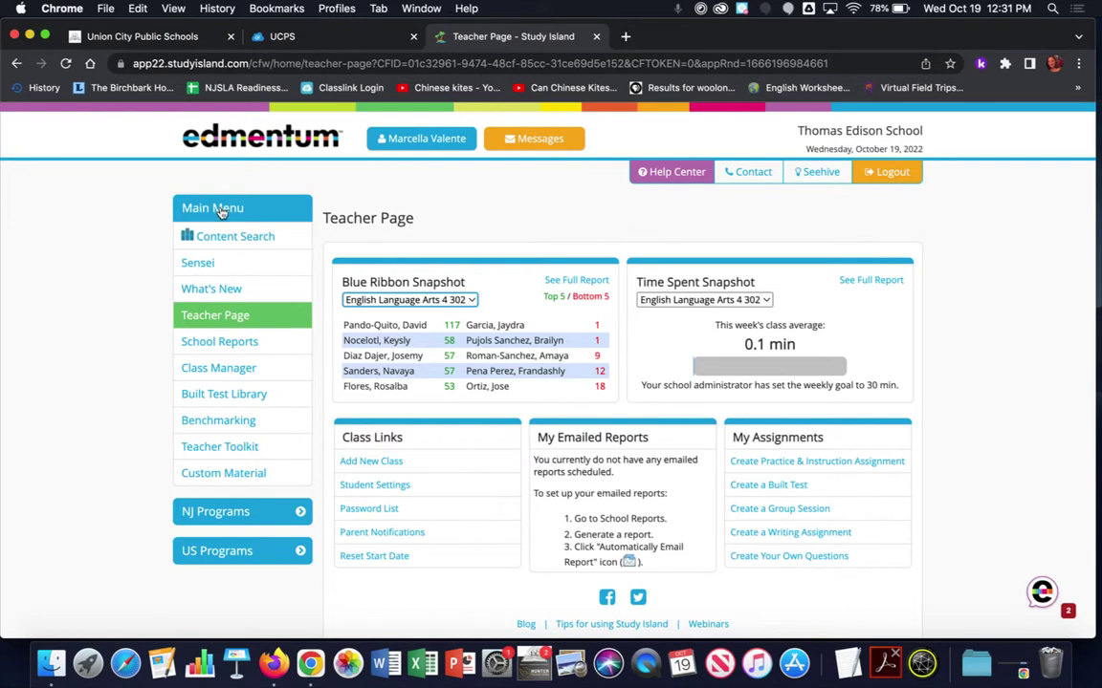
Open the Social Studies 4 302 class from the class manager and start a new class Practice & Instruction assignment
click(237, 373)
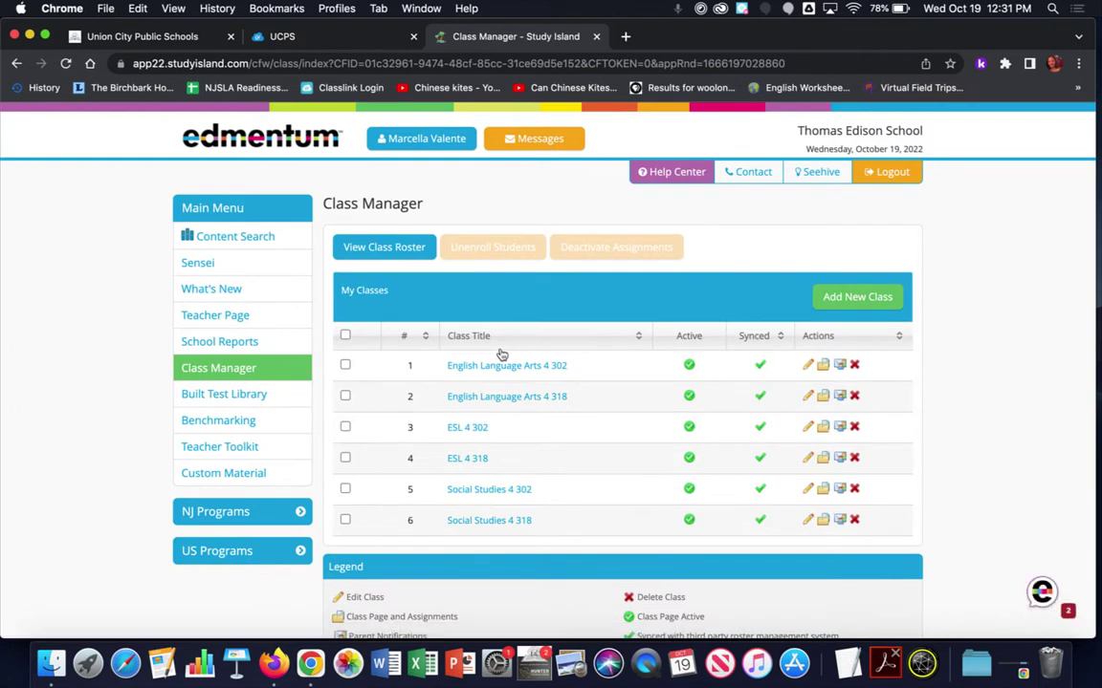
click(501, 492)
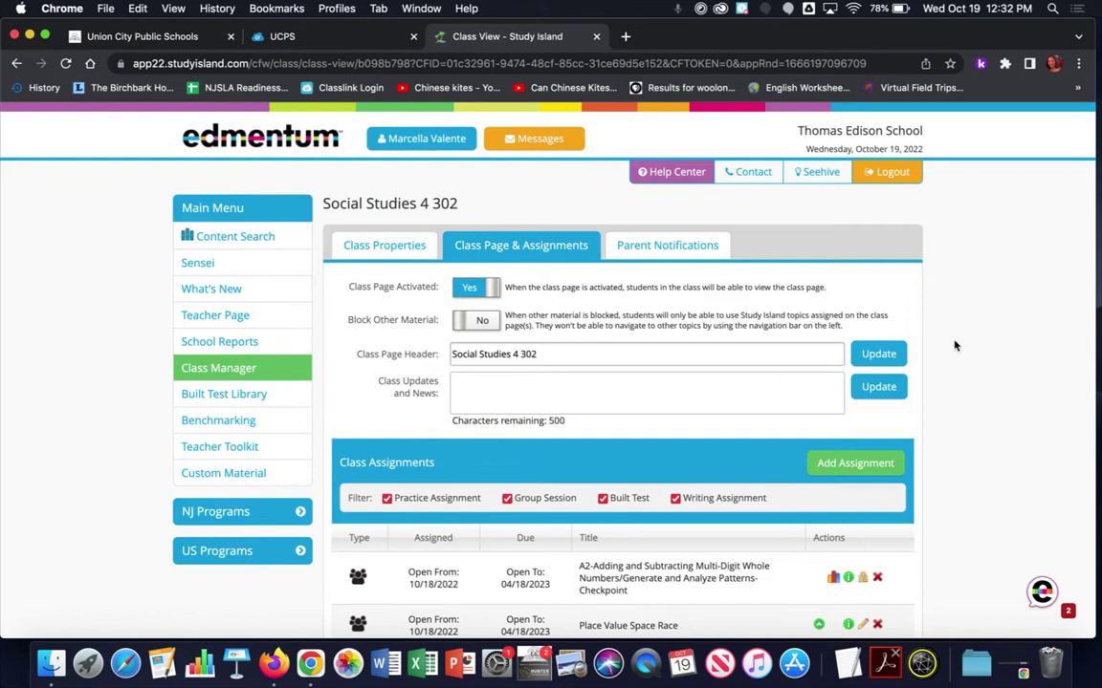
scroll(991, 330, down, 3)
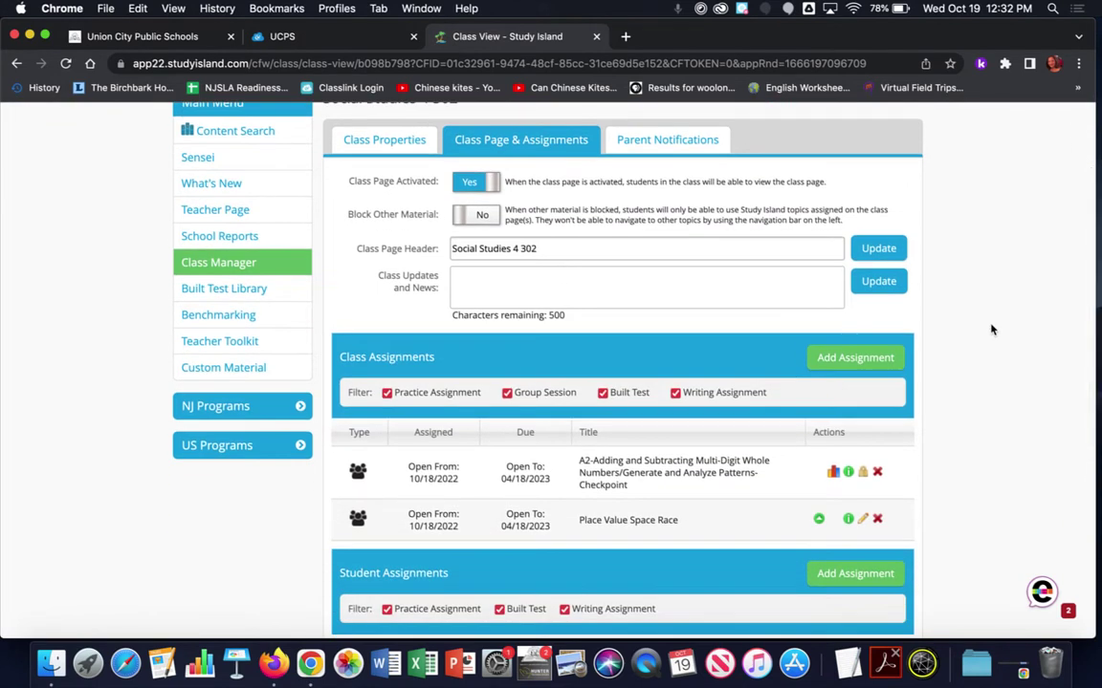
scroll(991, 330, down, 3)
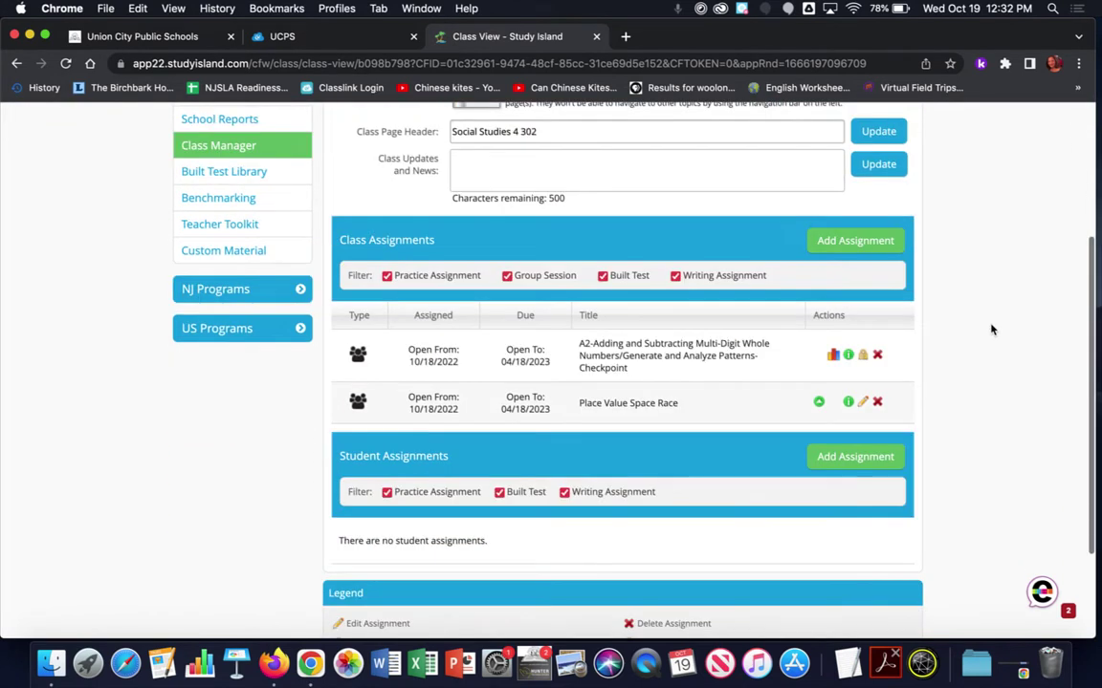
scroll(991, 330, down, 2)
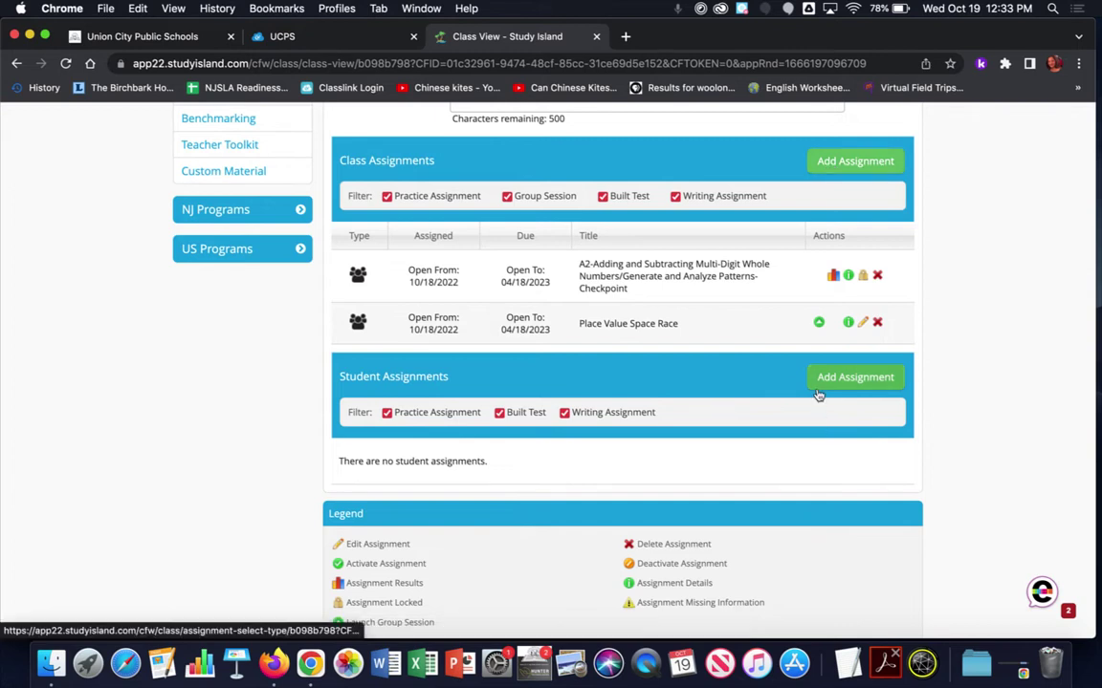
click(860, 160)
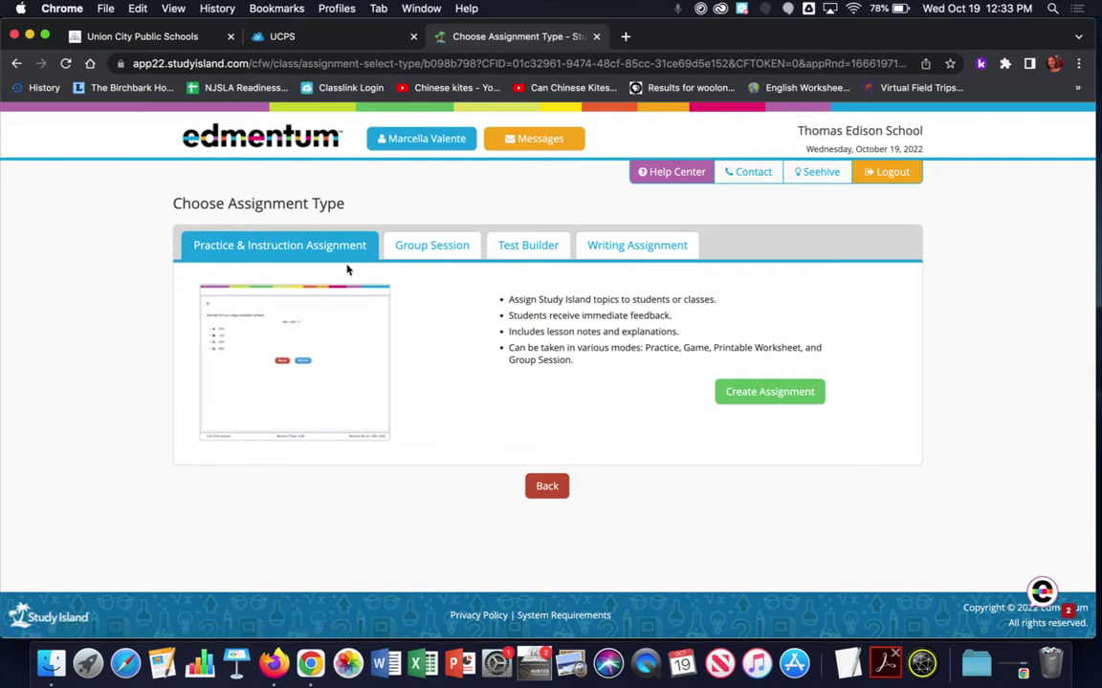
click(794, 404)
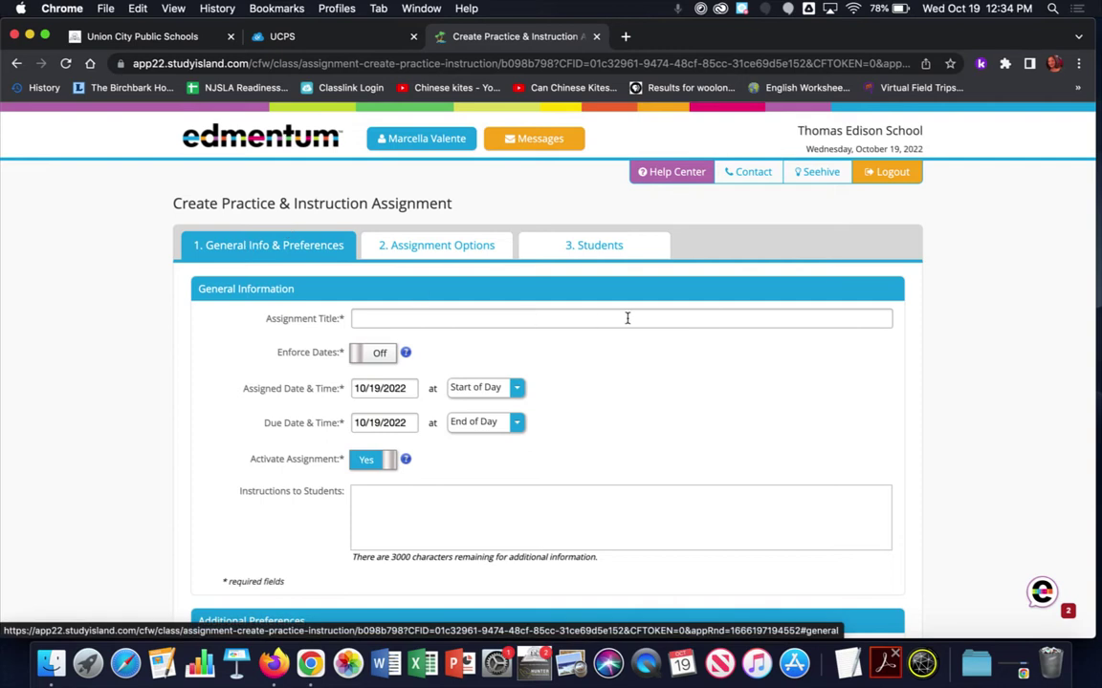
Look at the assignment title suggestions and the date and time choices for the assigned date, without changing any of them
scroll(824, 362, down, 2)
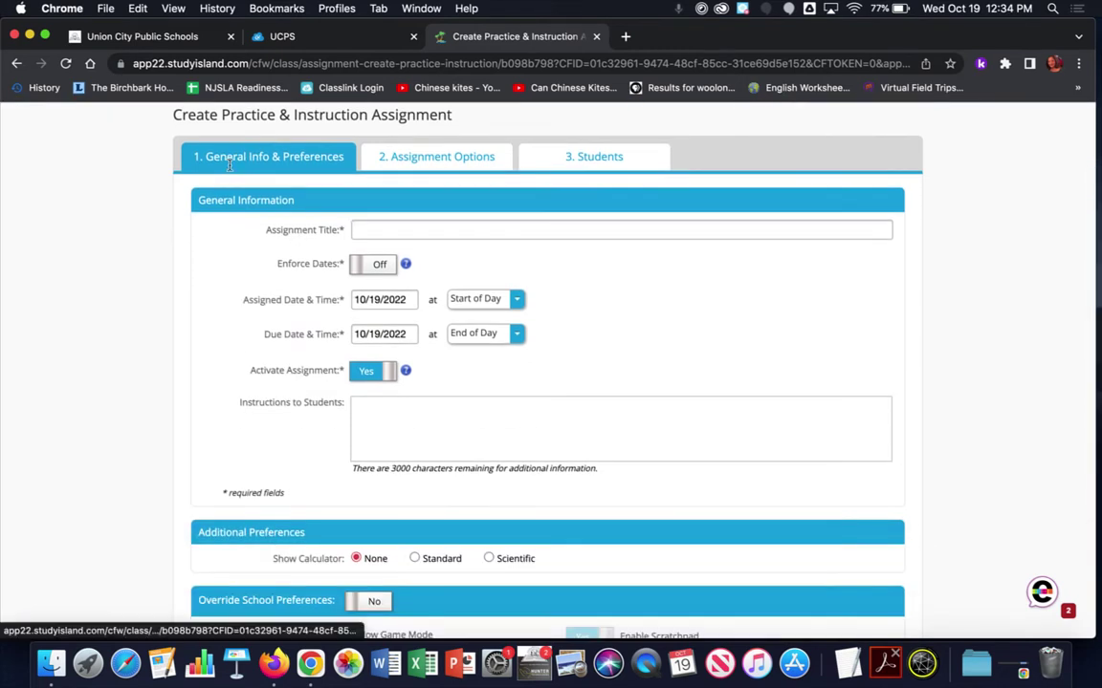
click(417, 229)
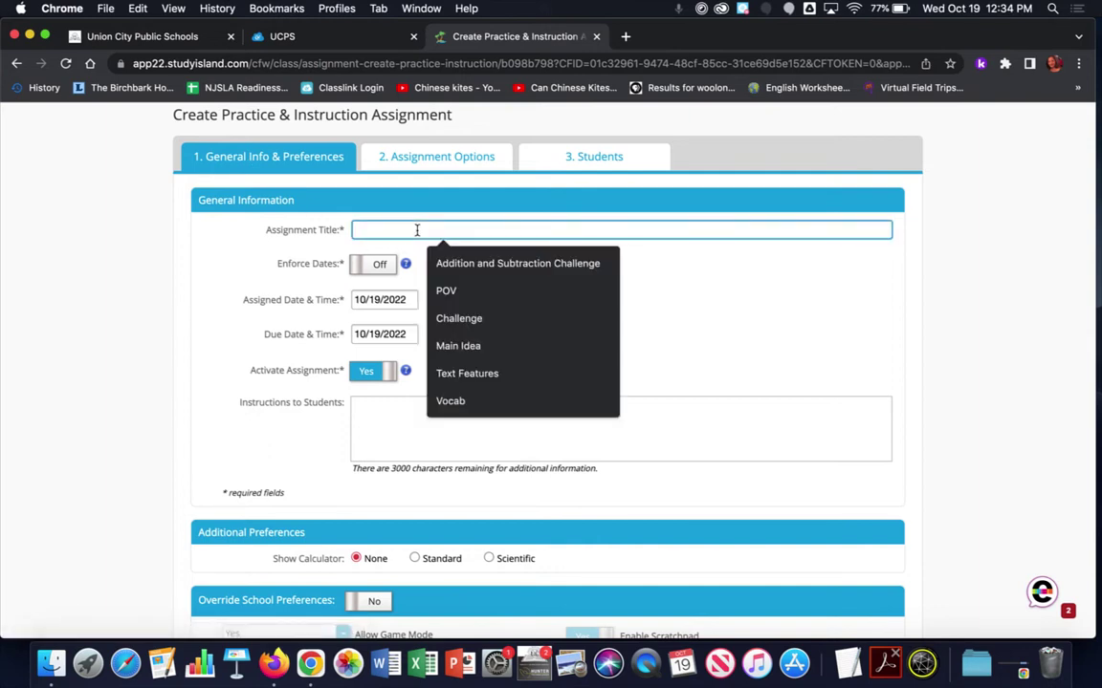
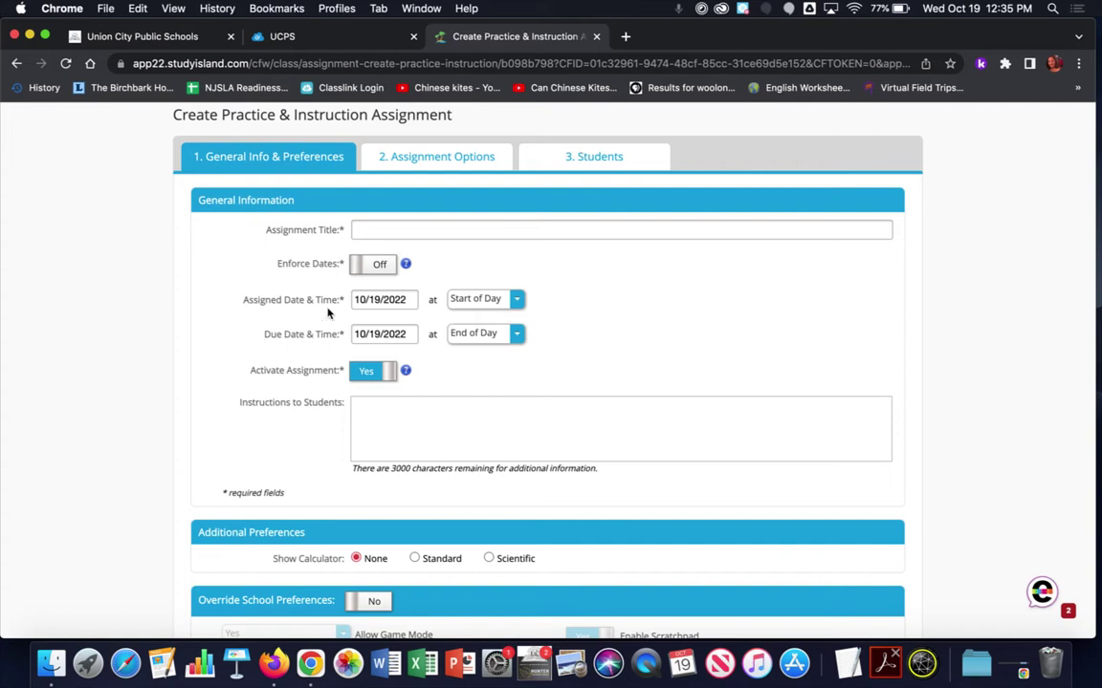
click(407, 299)
click(478, 298)
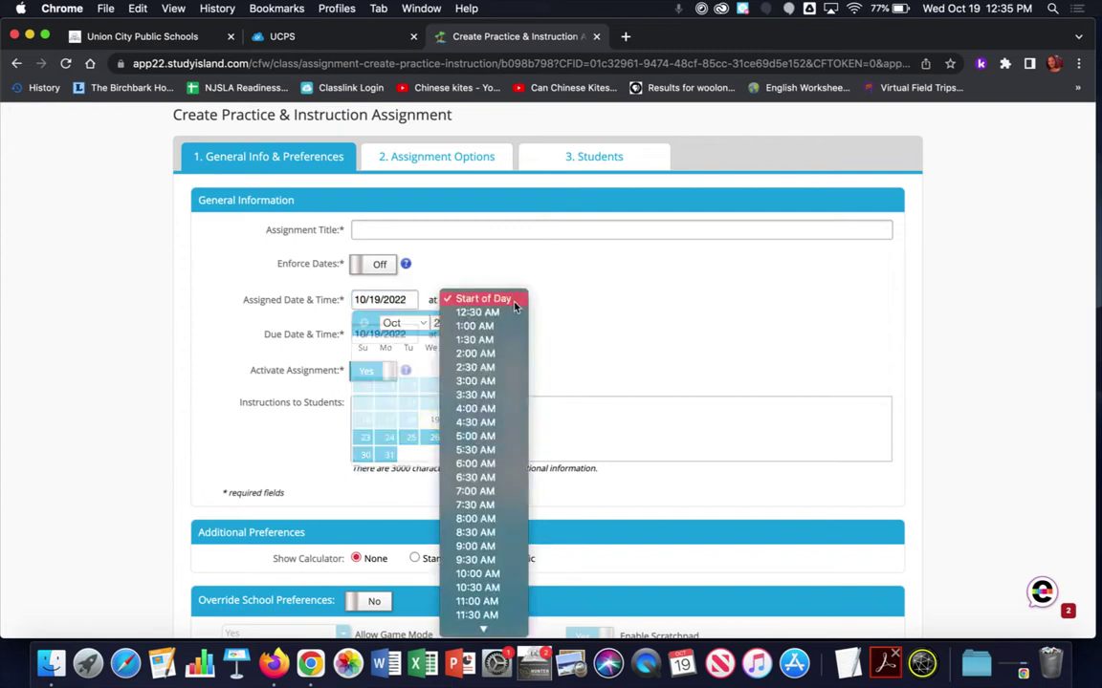
click(271, 276)
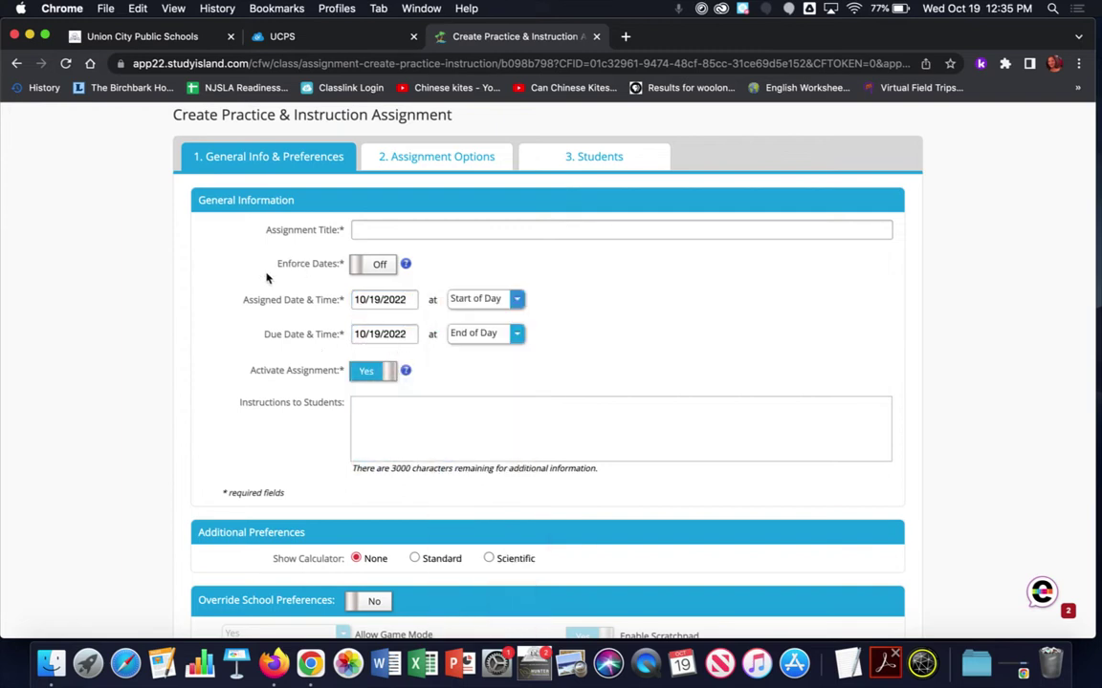
Try turning Enforce Dates on and Activate Assignment off, and restore both settings
click(352, 267)
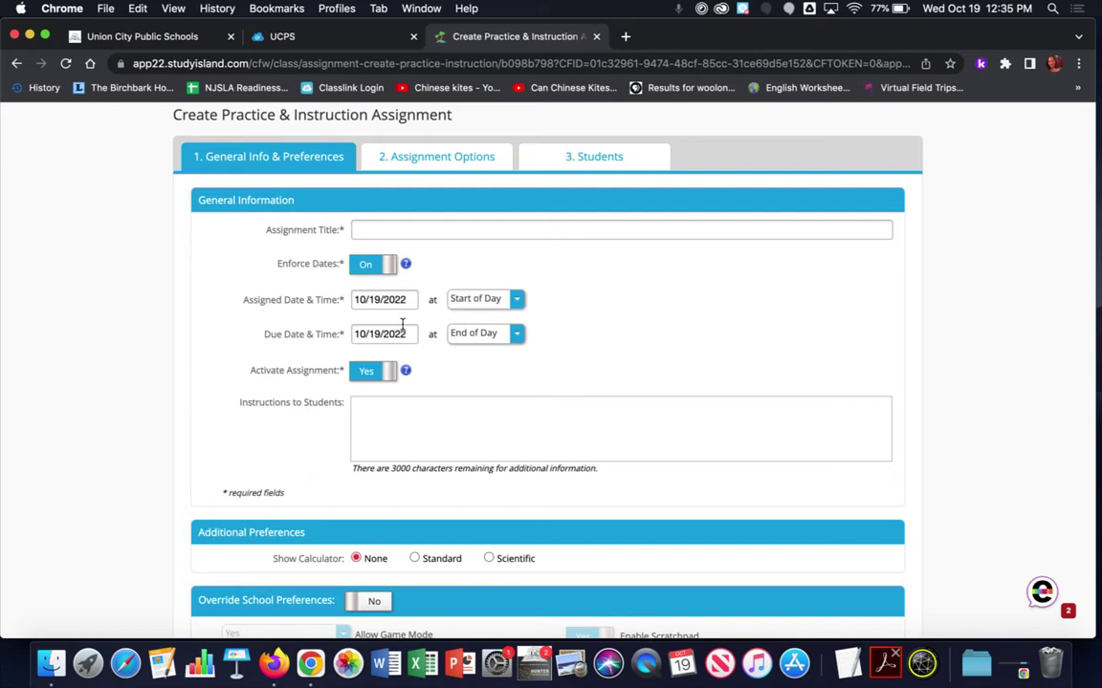
click(360, 372)
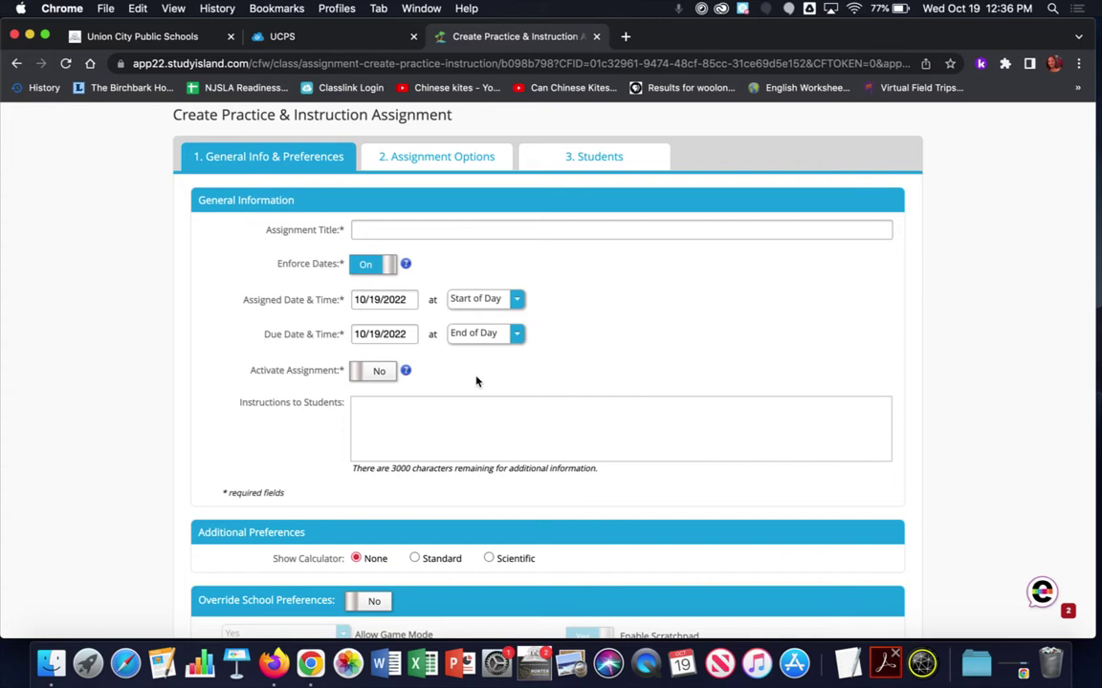
click(374, 373)
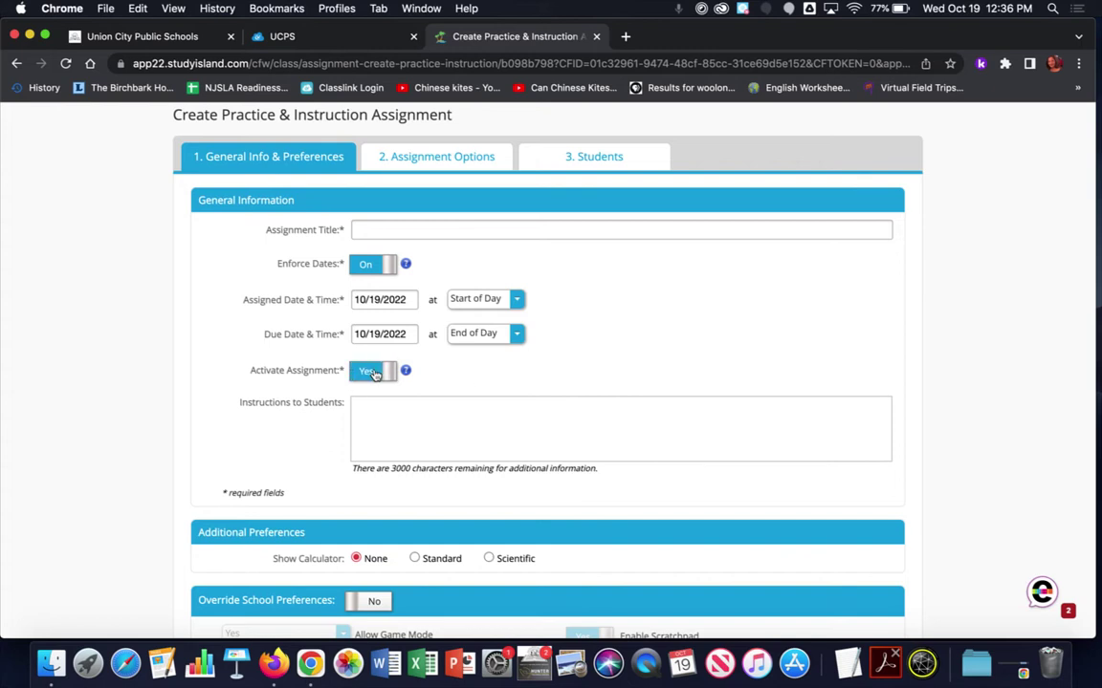
click(380, 264)
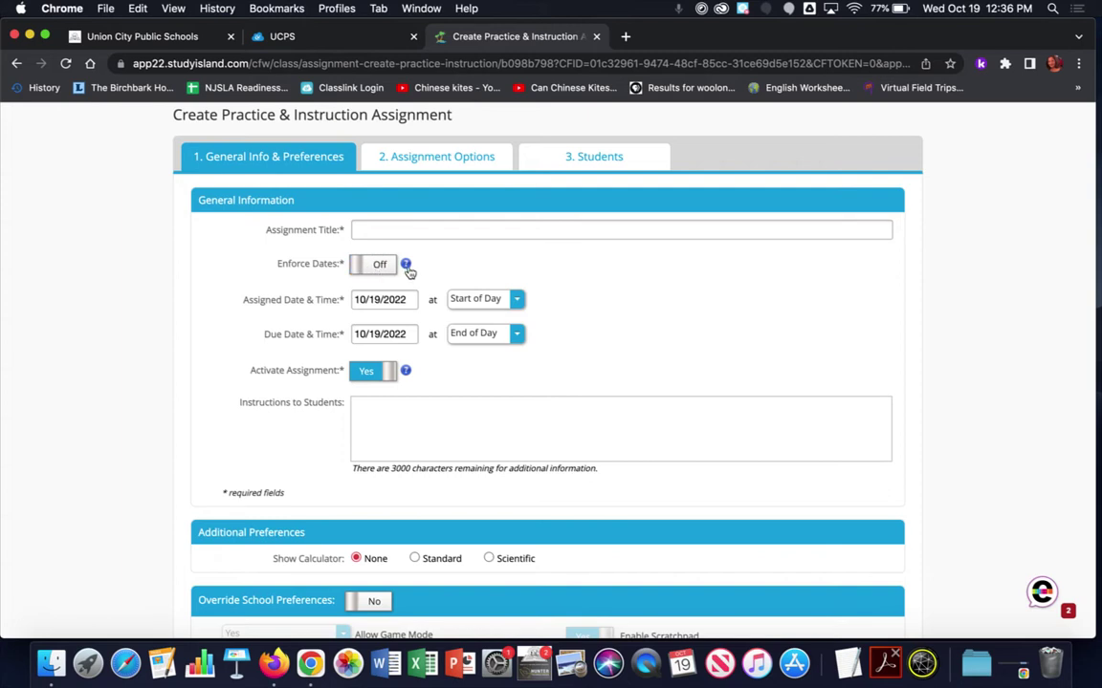
Review the help for Enforce Dates and Activate Assignment, the student instructions field, the calculator options and the school preference overrides
mouse_move(409, 274)
mouse_move(406, 371)
scroll(492, 267, down, 2)
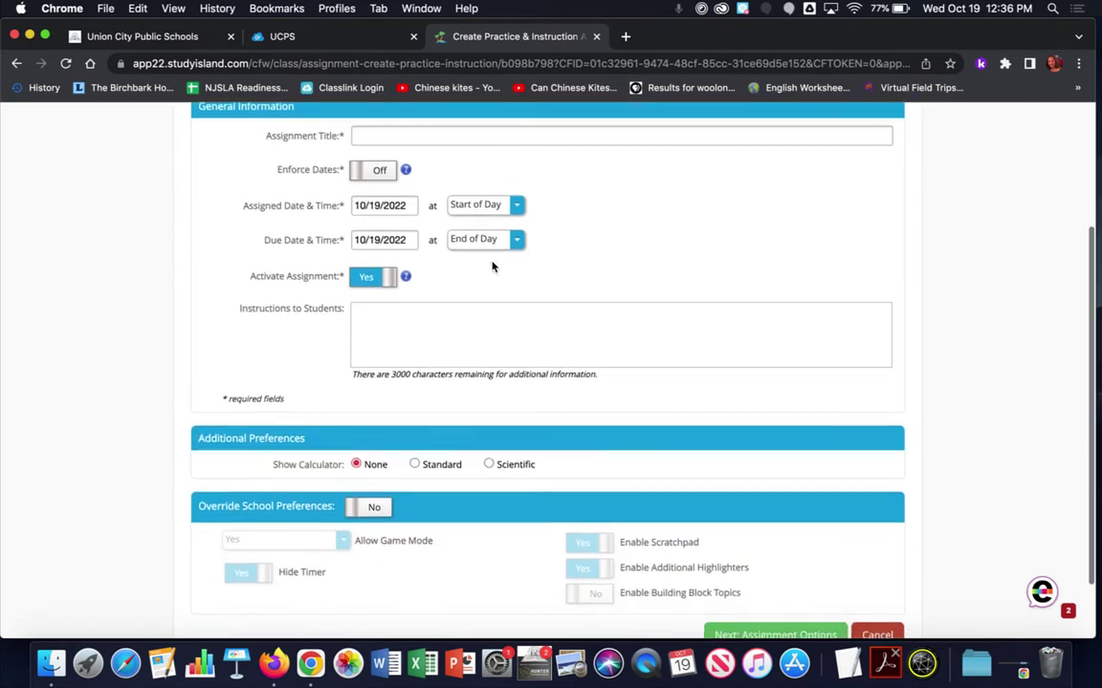
click(389, 317)
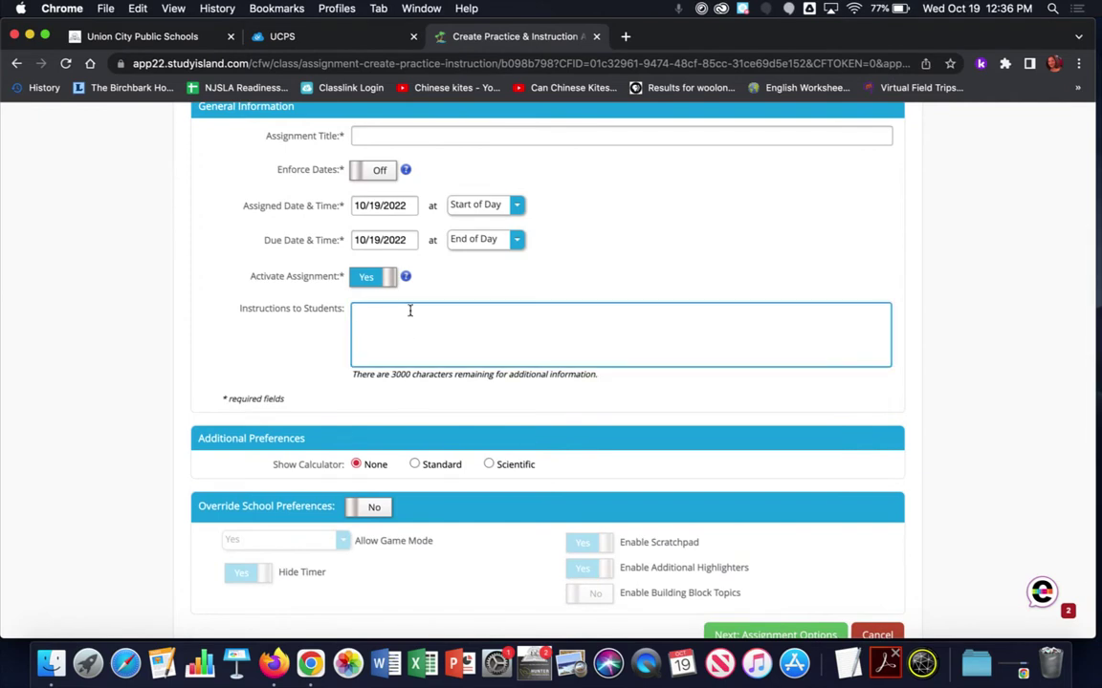
scroll(409, 310, down, 1)
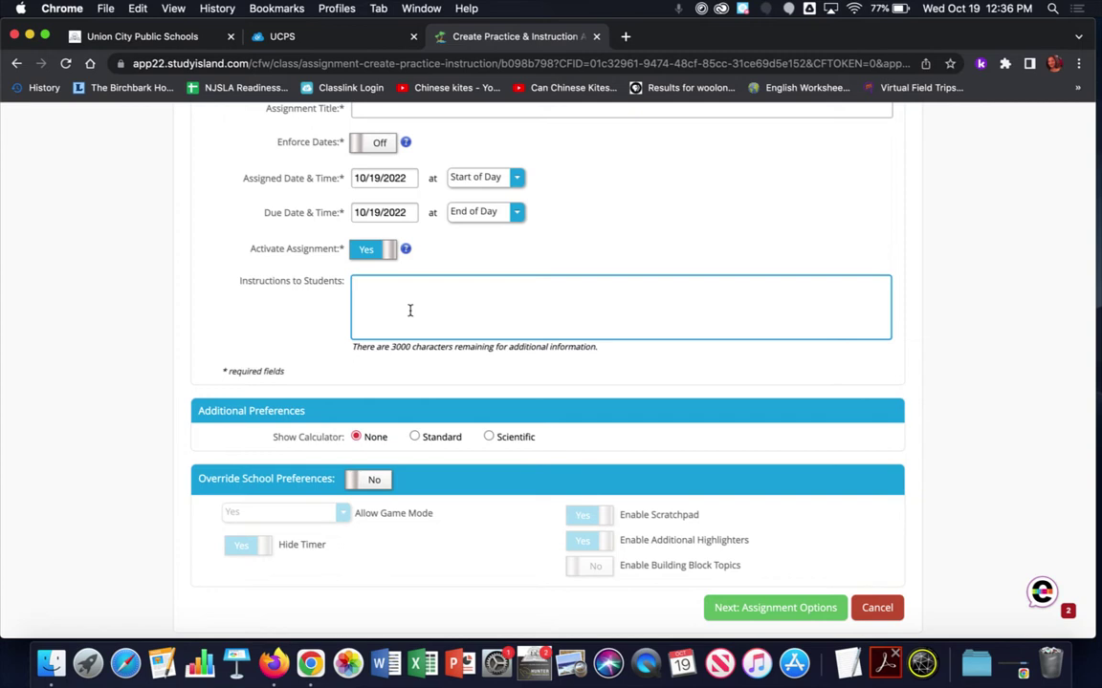
scroll(346, 320, down, 1)
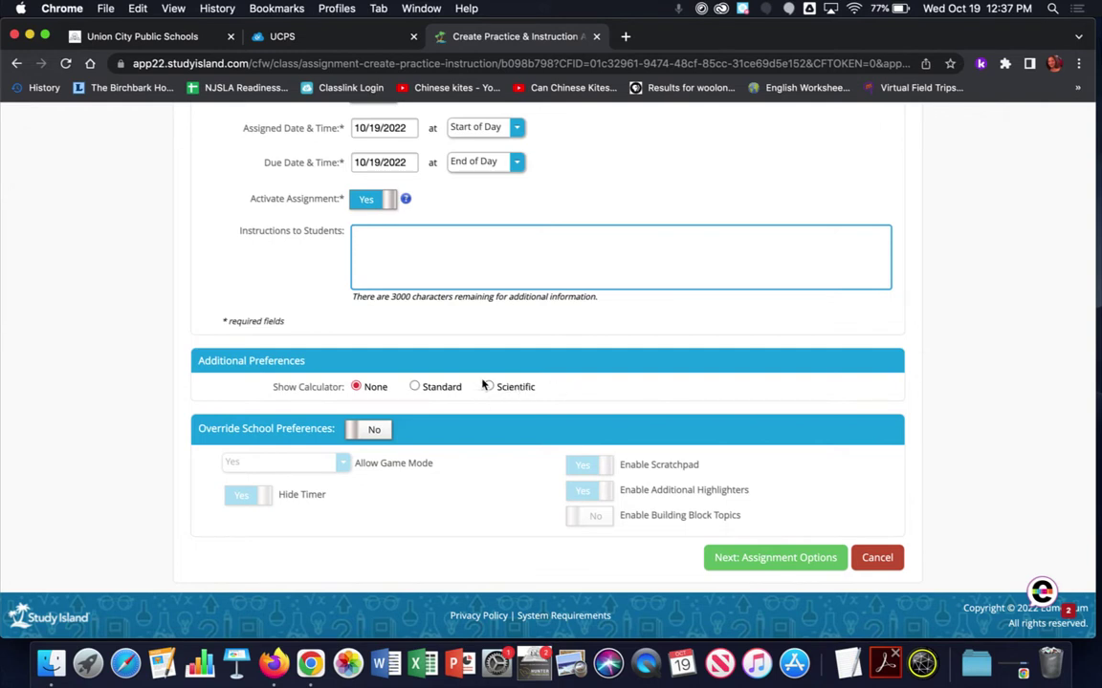
scroll(475, 403, down, 2)
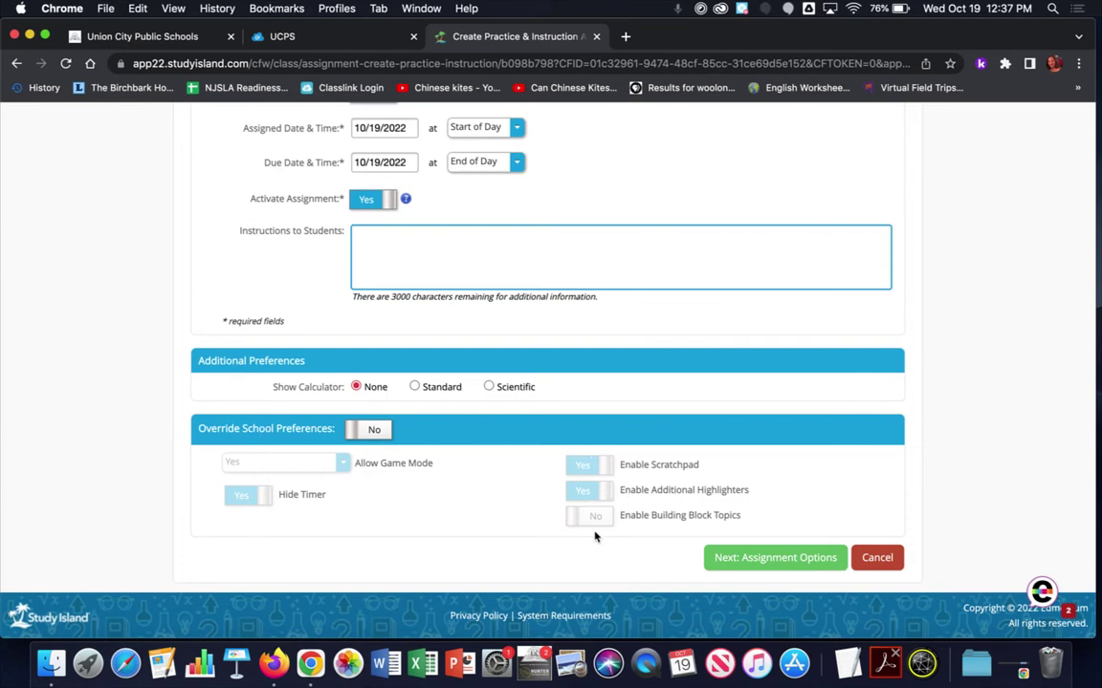
Try turning on the school preferences override and turn it back off
click(360, 430)
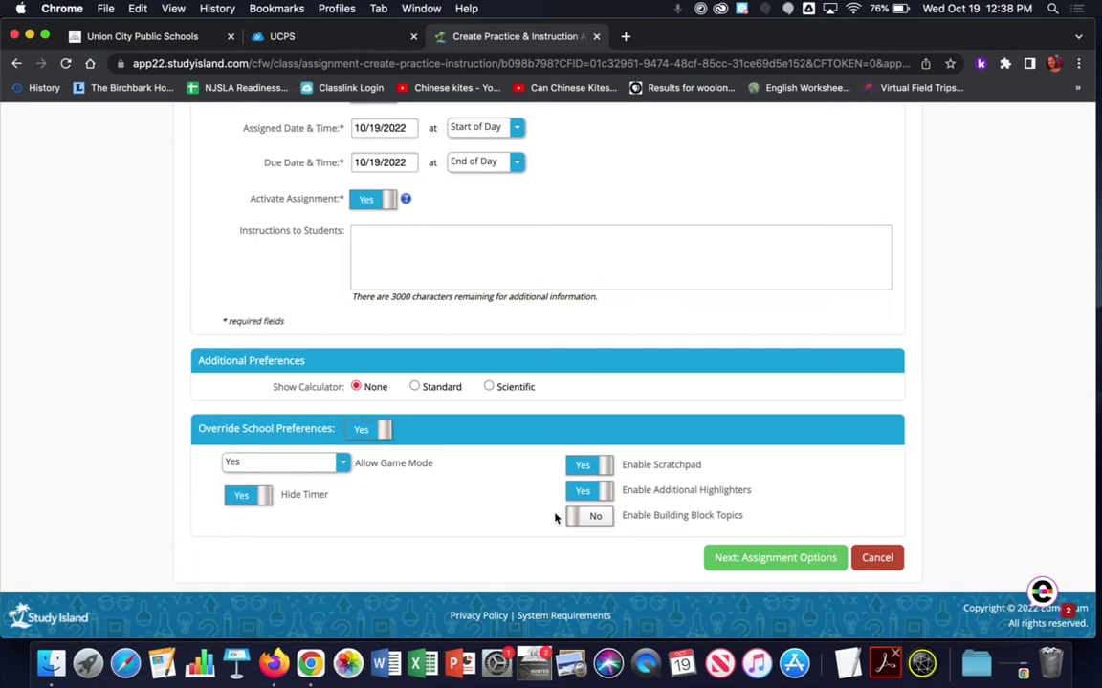
click(370, 431)
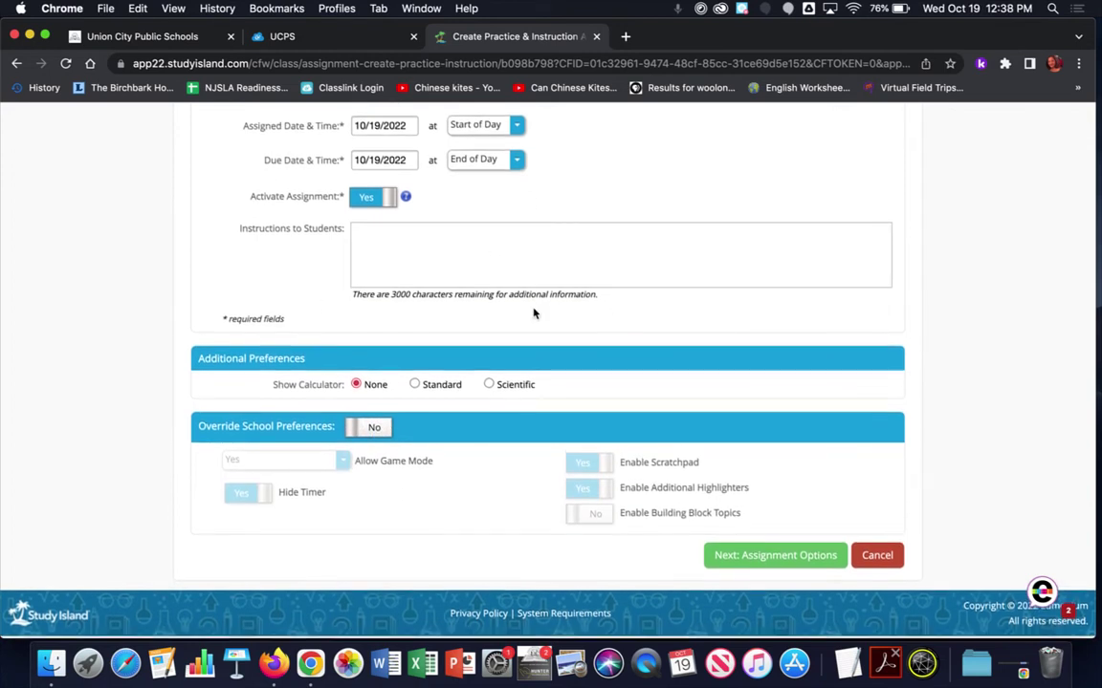
Proceed to the assignment options and select the 4th Grade - NJ Standards Mastery program
click(758, 568)
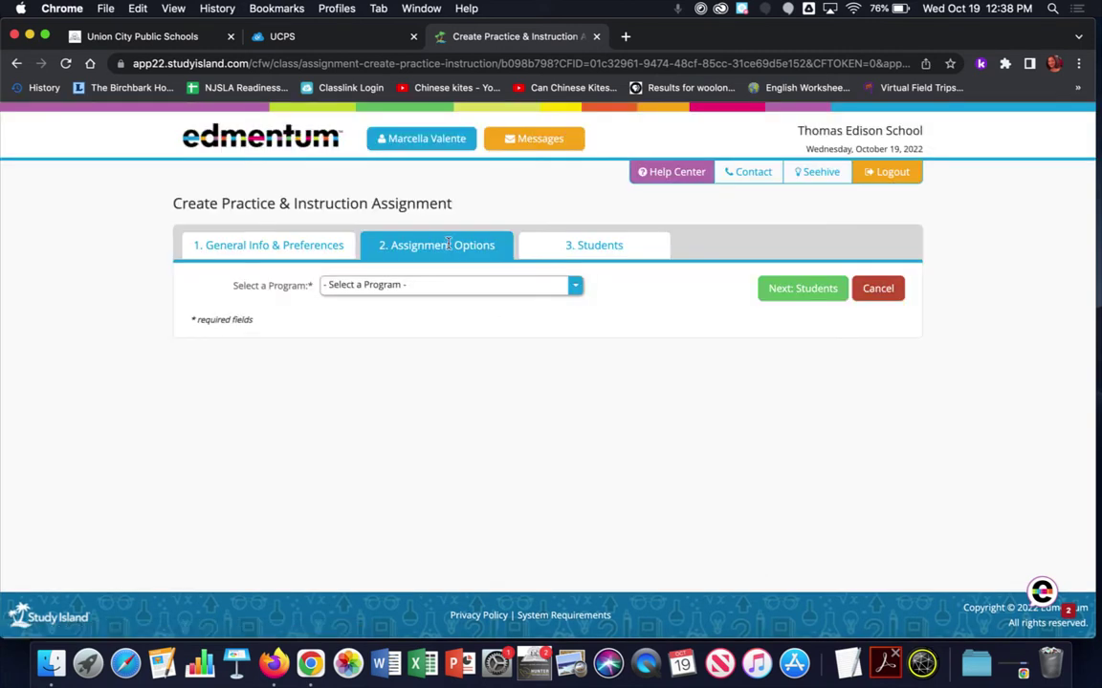
click(403, 289)
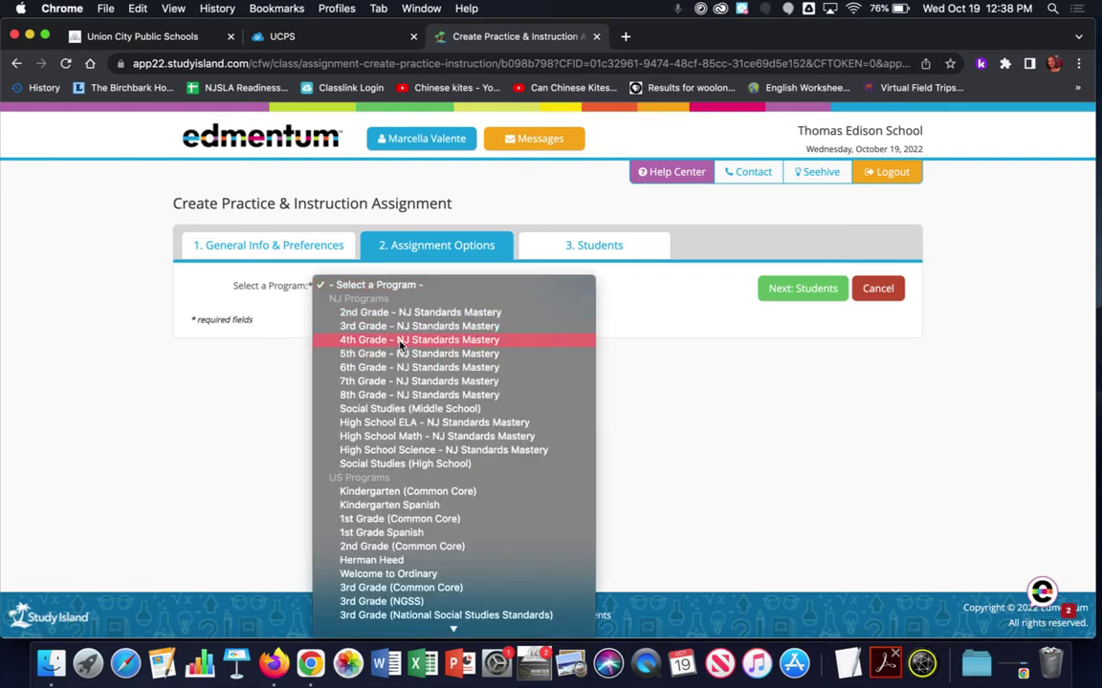
click(402, 340)
Look through the full list of NJ, US and custom programs, keeping 4th Grade - NJ Standards Mastery selected
click(422, 287)
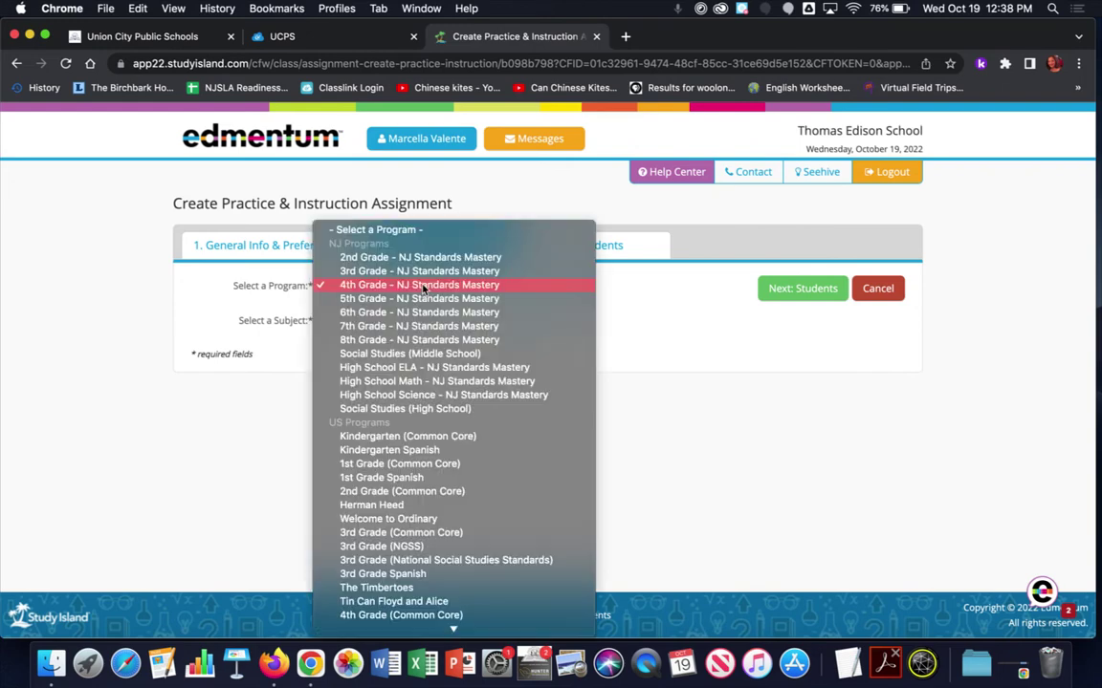
scroll(429, 402, down, 10)
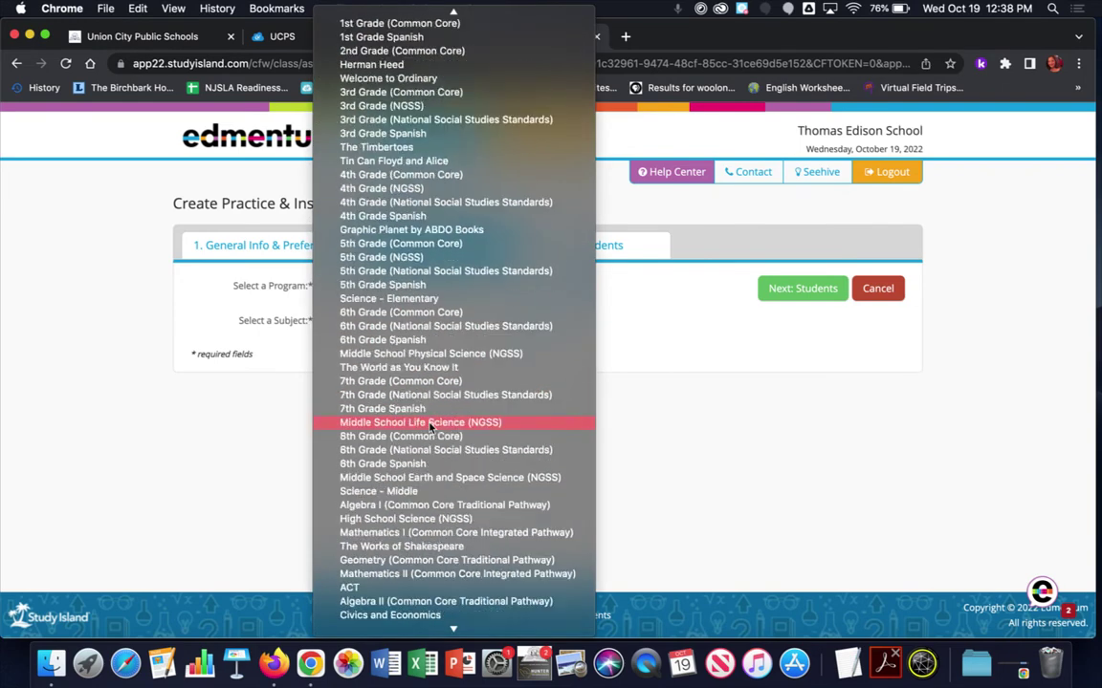
scroll(429, 430, down, 1)
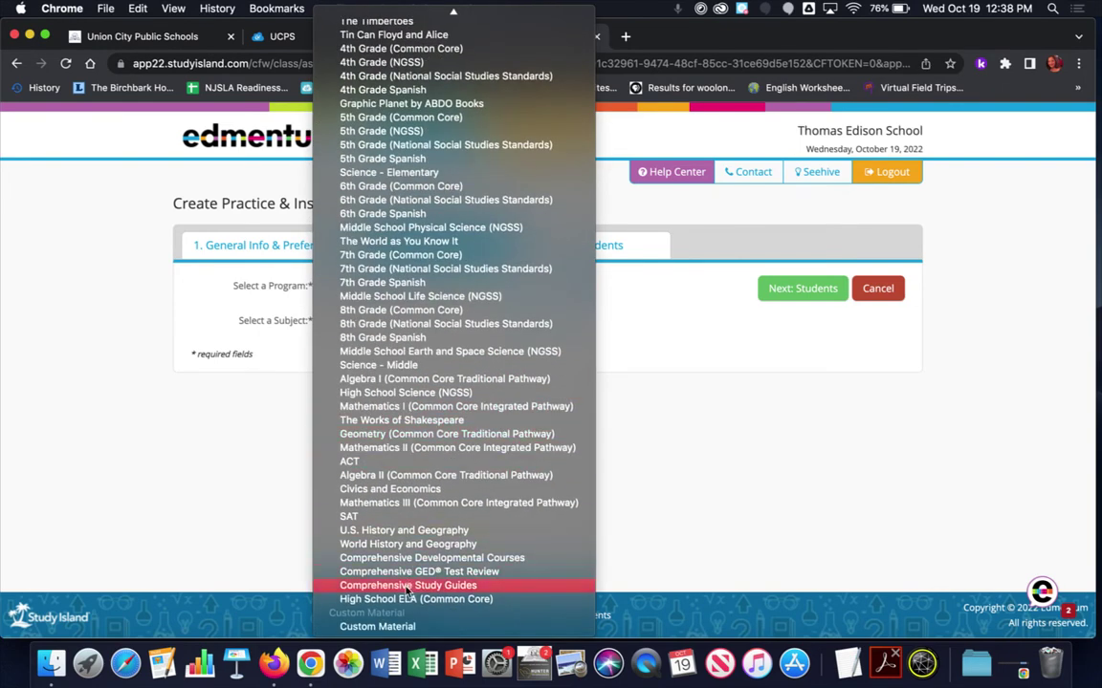
scroll(414, 203, up, 8)
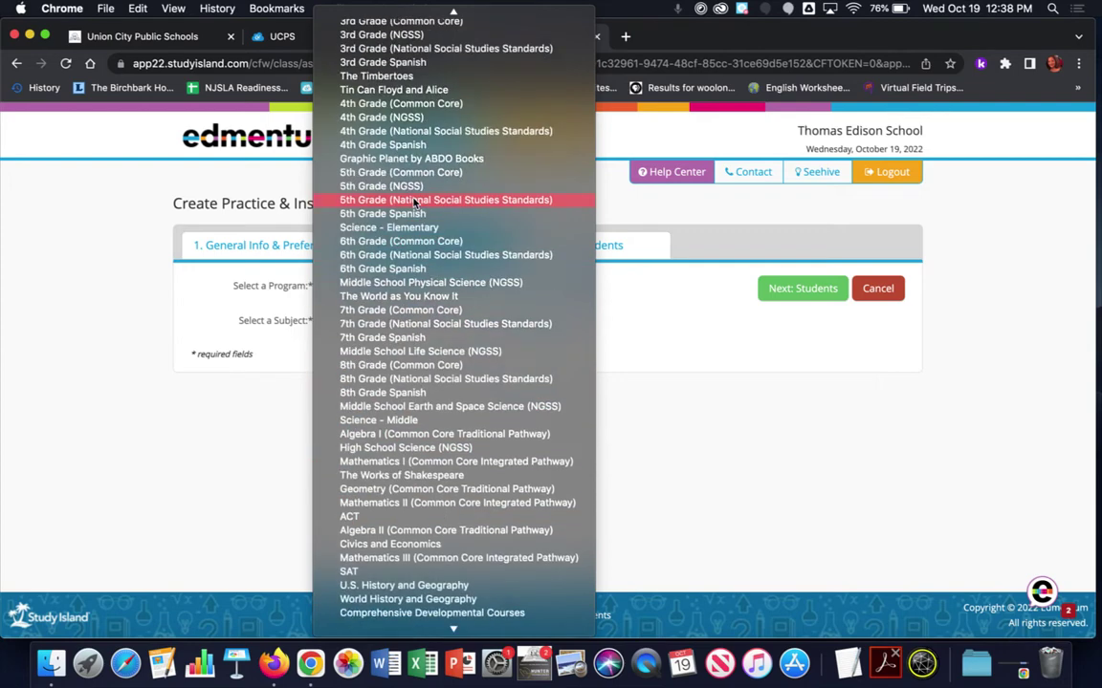
scroll(414, 202, up, 1)
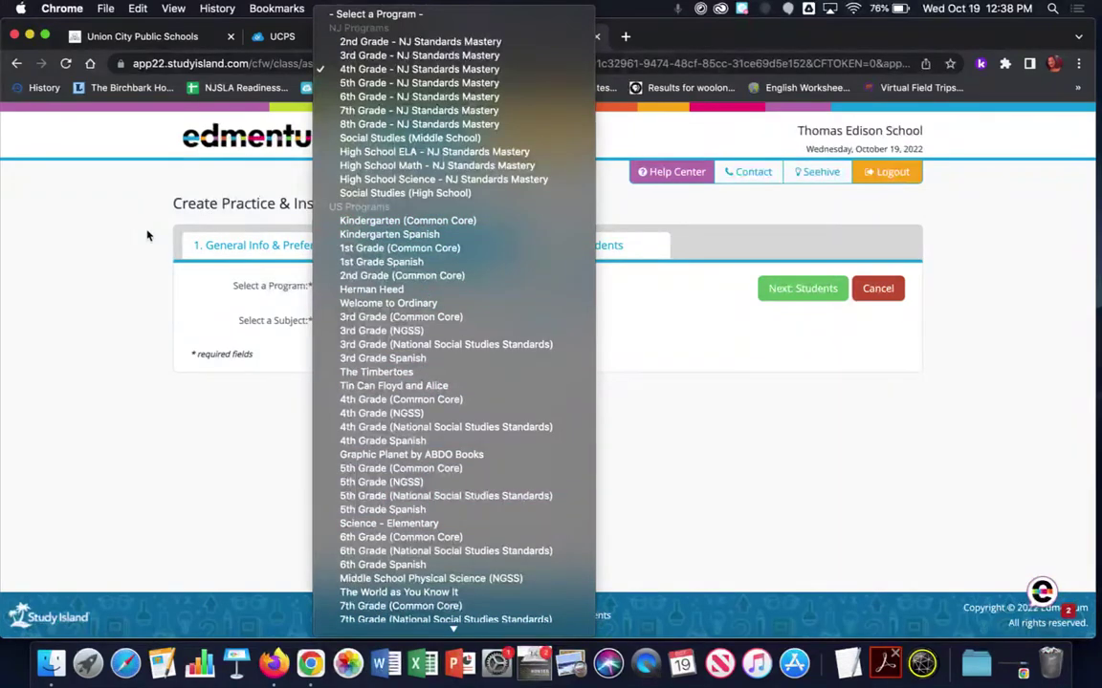
click(377, 69)
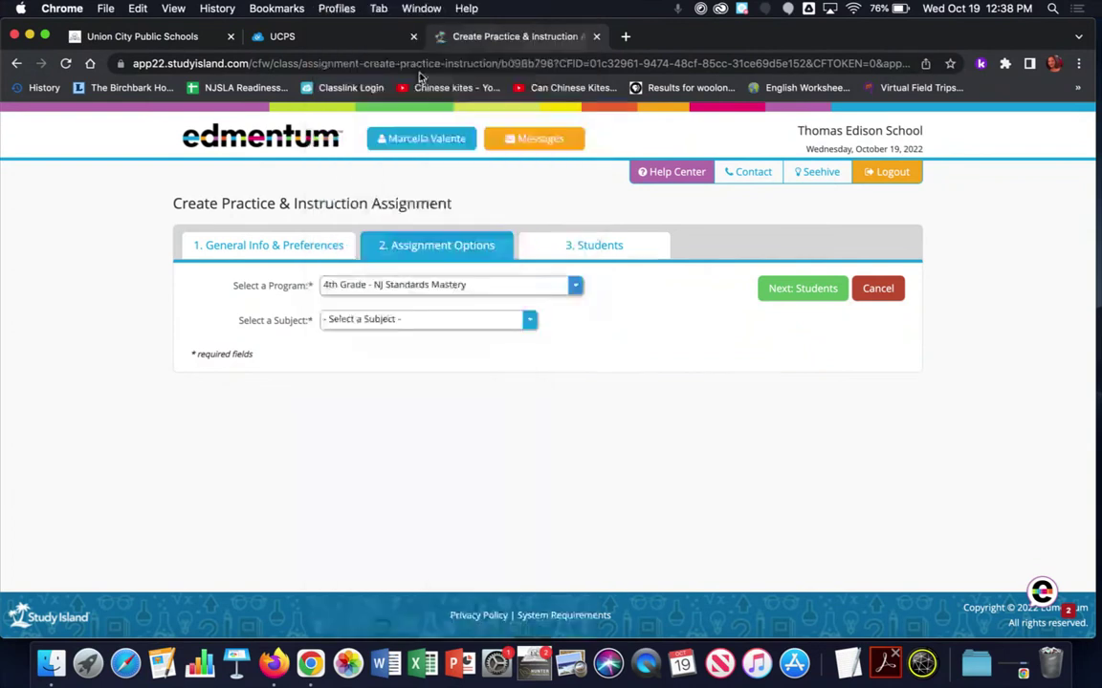
Select ELA (Student Learning Standards) as the assignment's subject
click(423, 325)
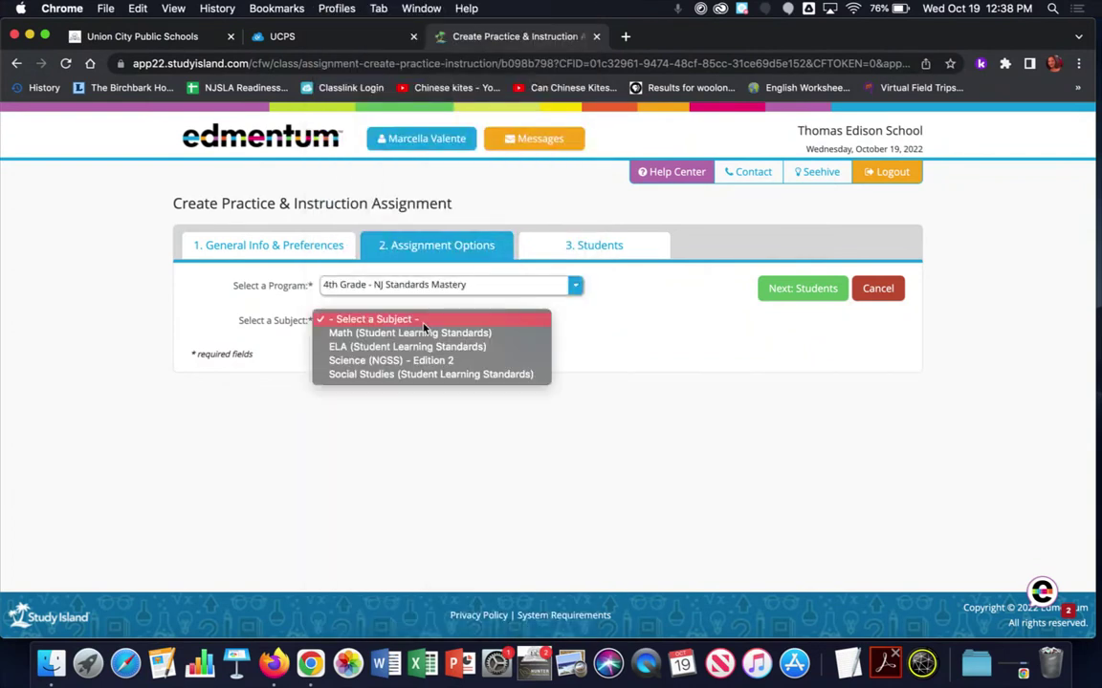
click(424, 350)
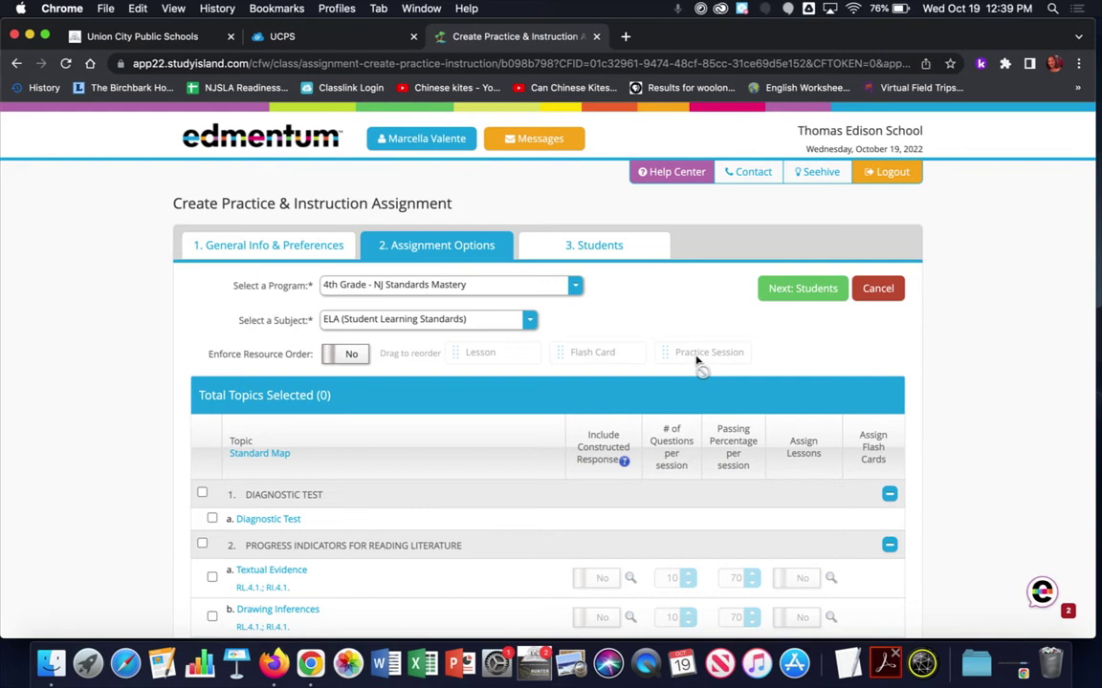
Enforce the resource order for the assignment and move Flash Card ahead of Lesson
click(344, 356)
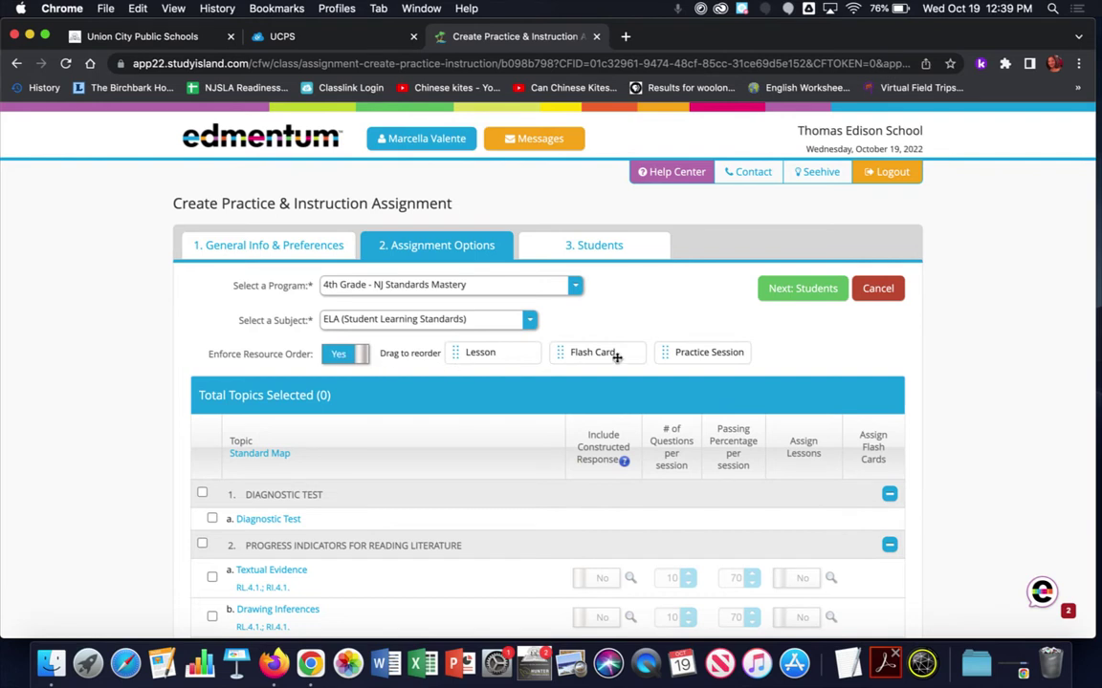
drag(612, 355, 505, 355)
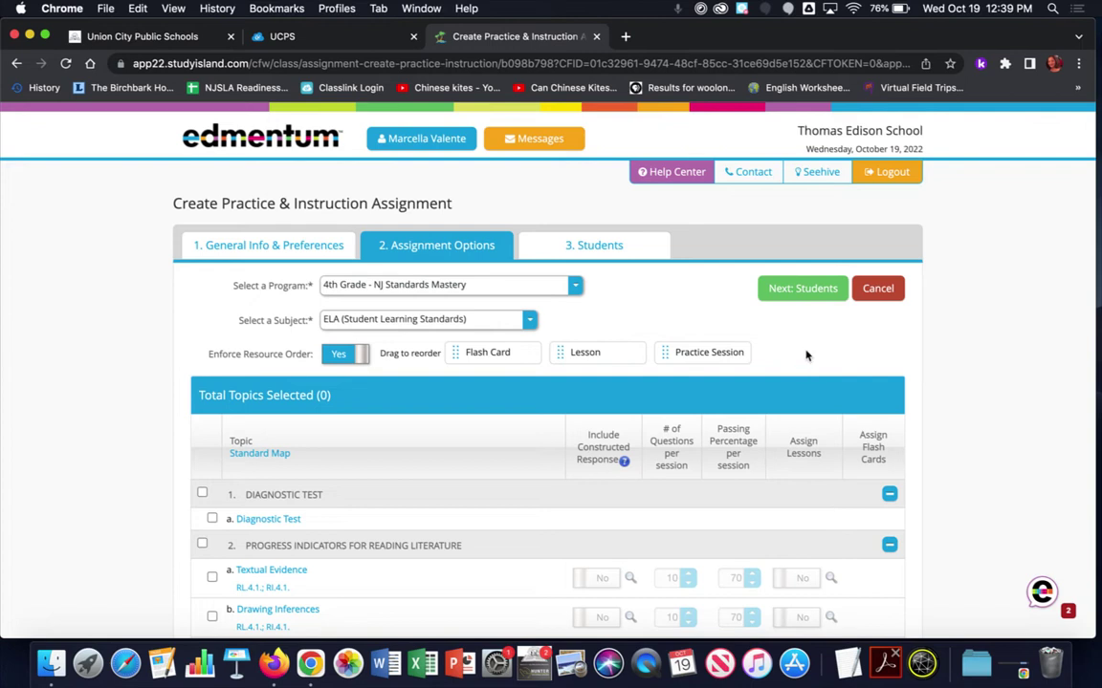
Open the Standard Map, read how the NJ grade 4 ELA standards match the Study Island topics, and return to the assignment
scroll(382, 351, down, 2)
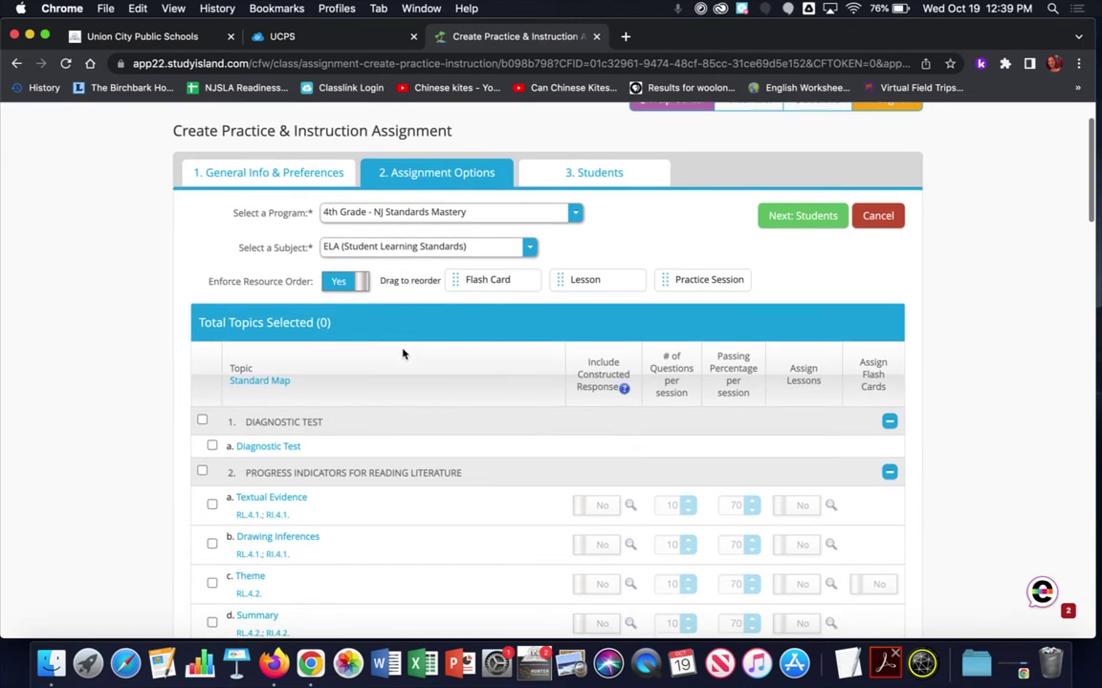
click(275, 382)
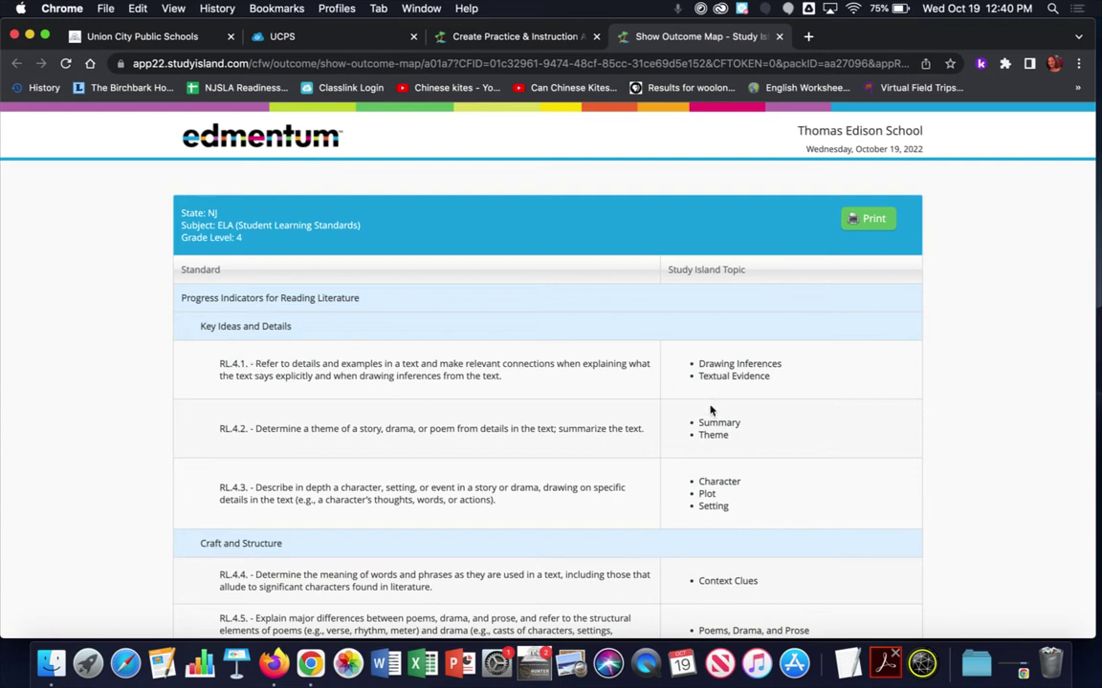
scroll(529, 377, down, 3)
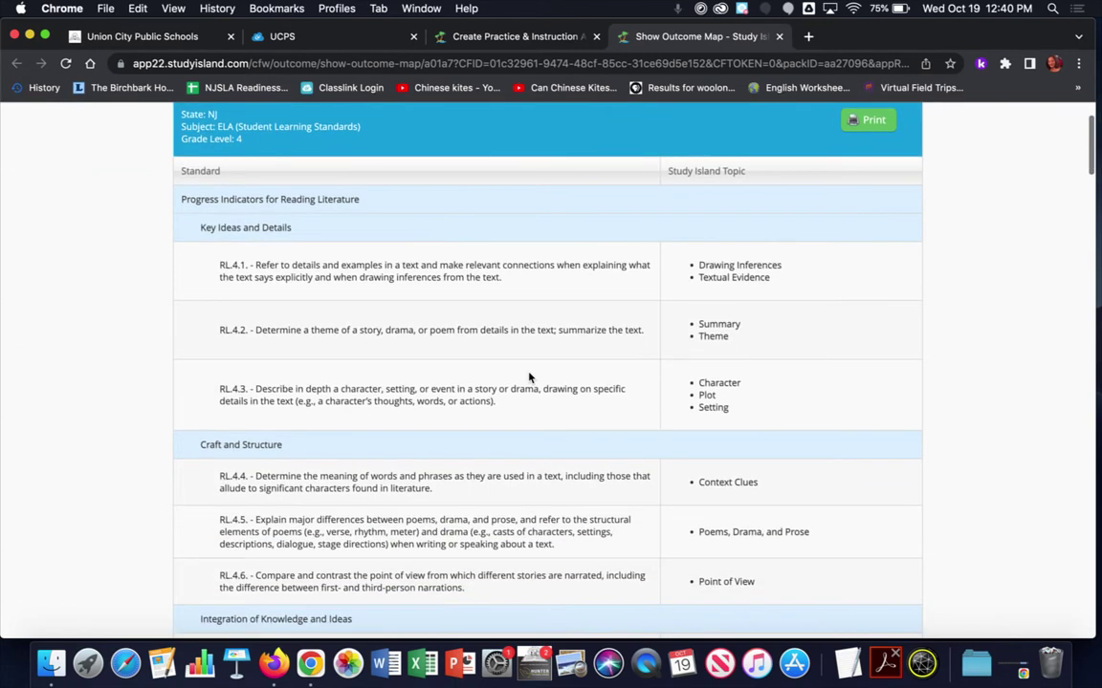
scroll(529, 376, down, 2)
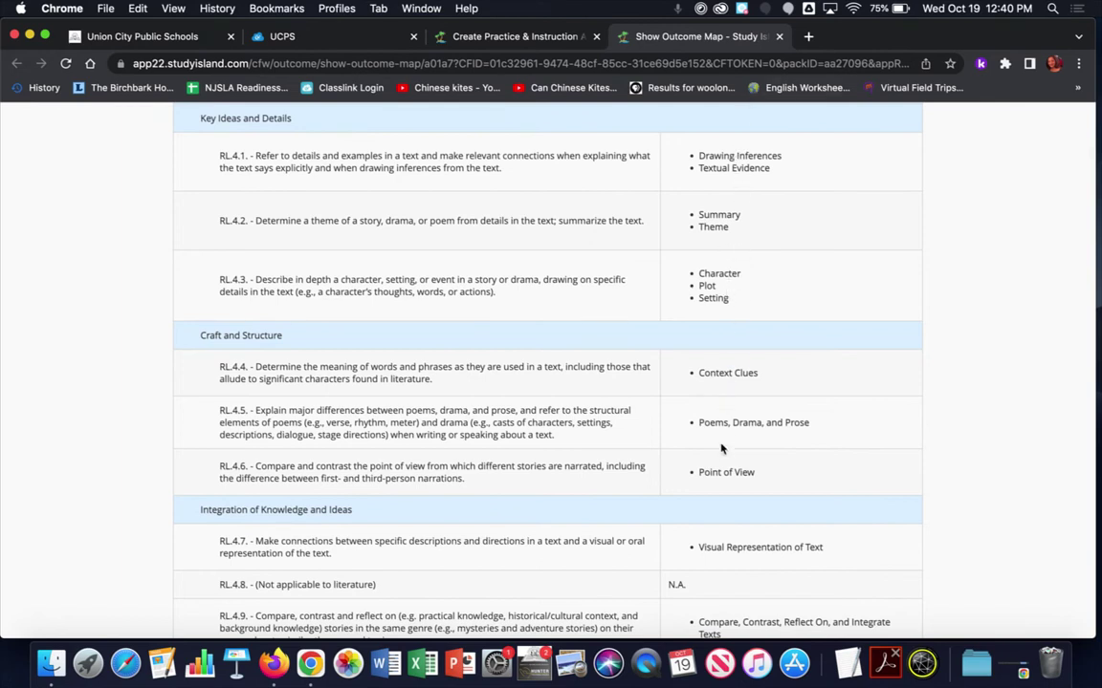
scroll(720, 461, up, 4)
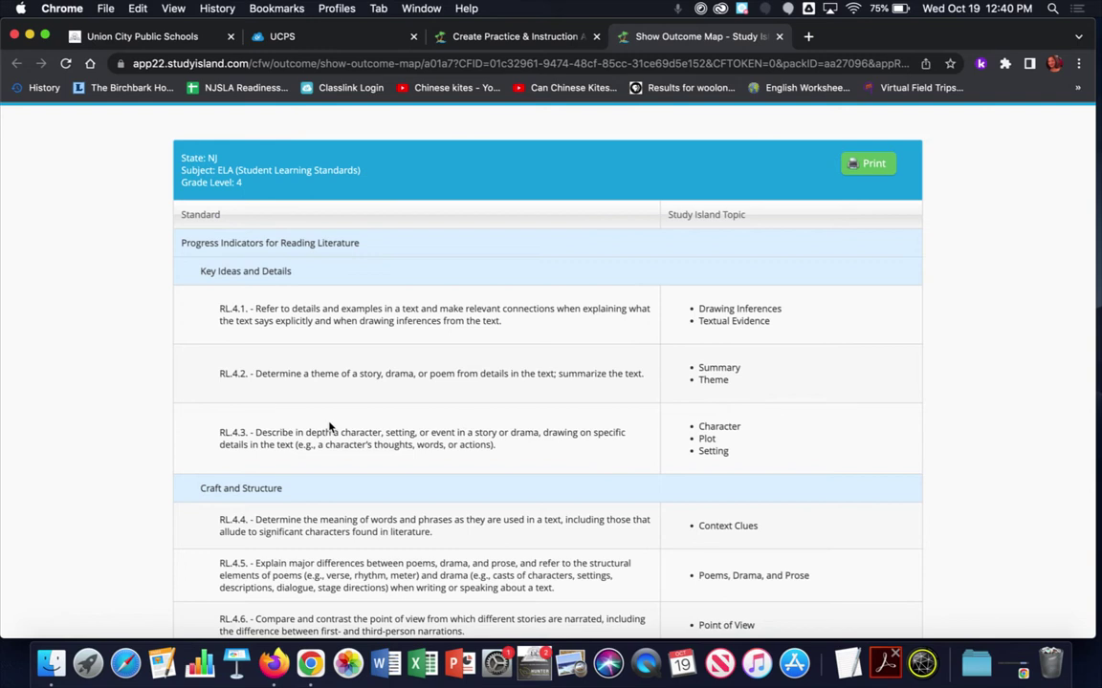
scroll(330, 428, up, 2)
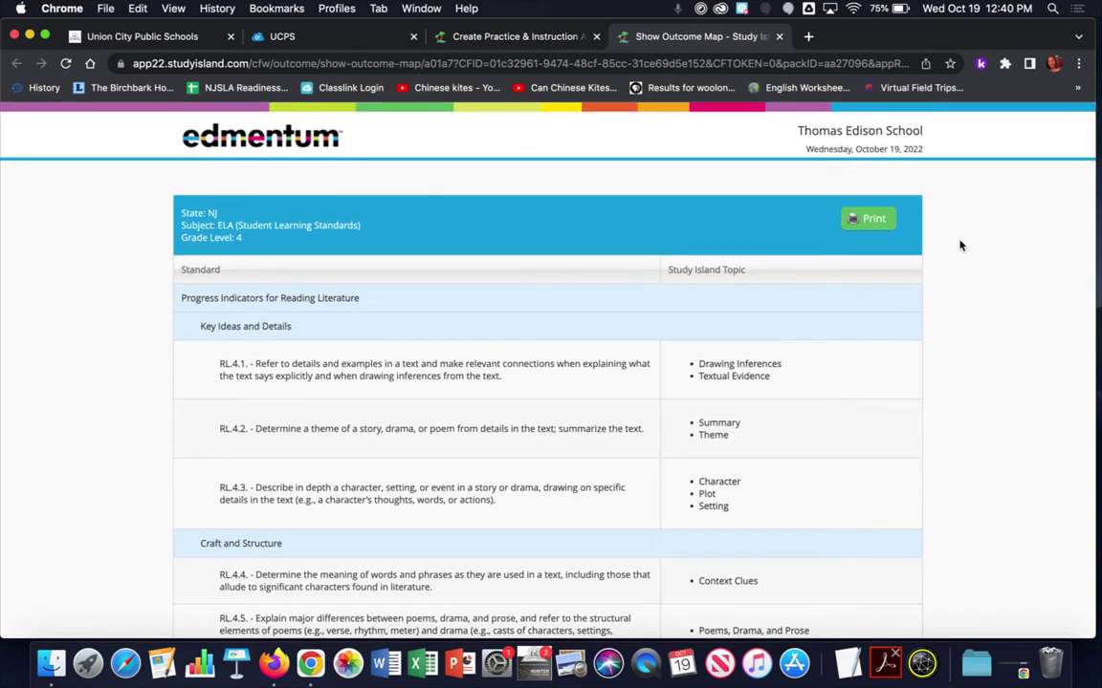
click(490, 40)
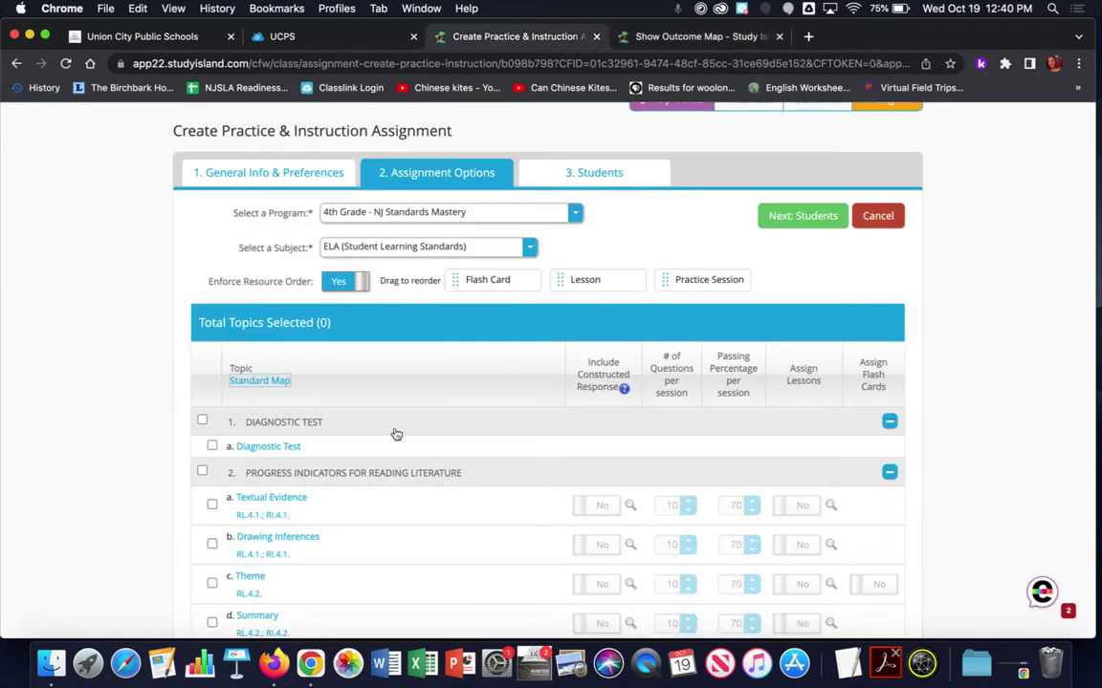
Select the Setting topic under Progress Indicators for Reading Literature and include constructed response for it
scroll(394, 435, down, 1)
scroll(395, 437, down, 5)
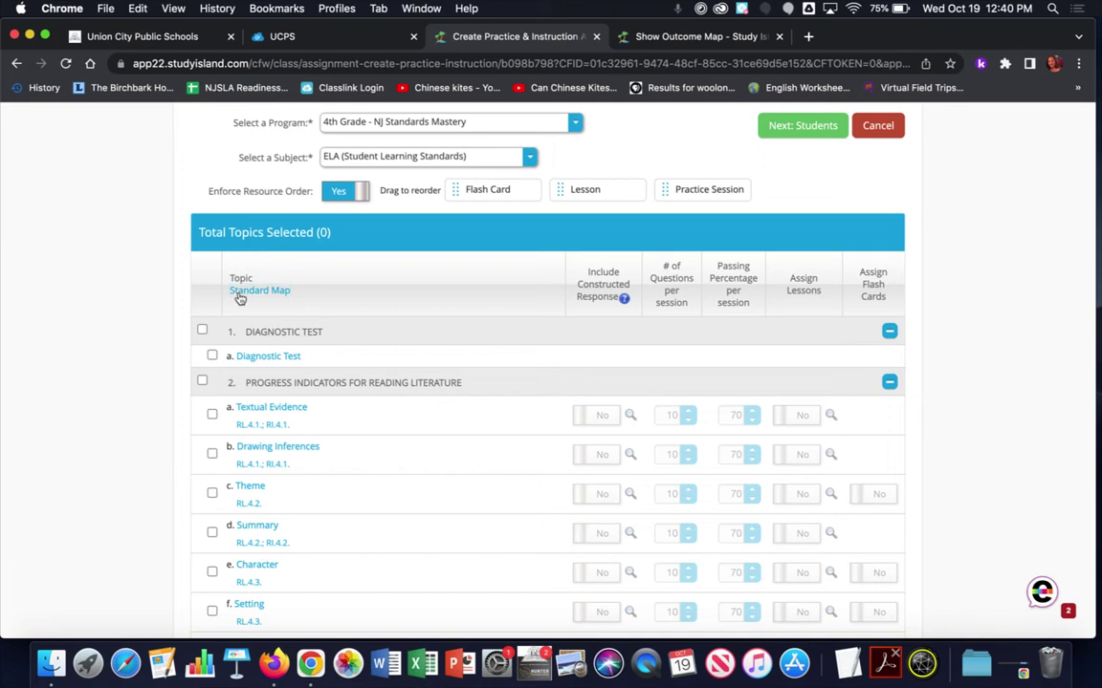
click(622, 300)
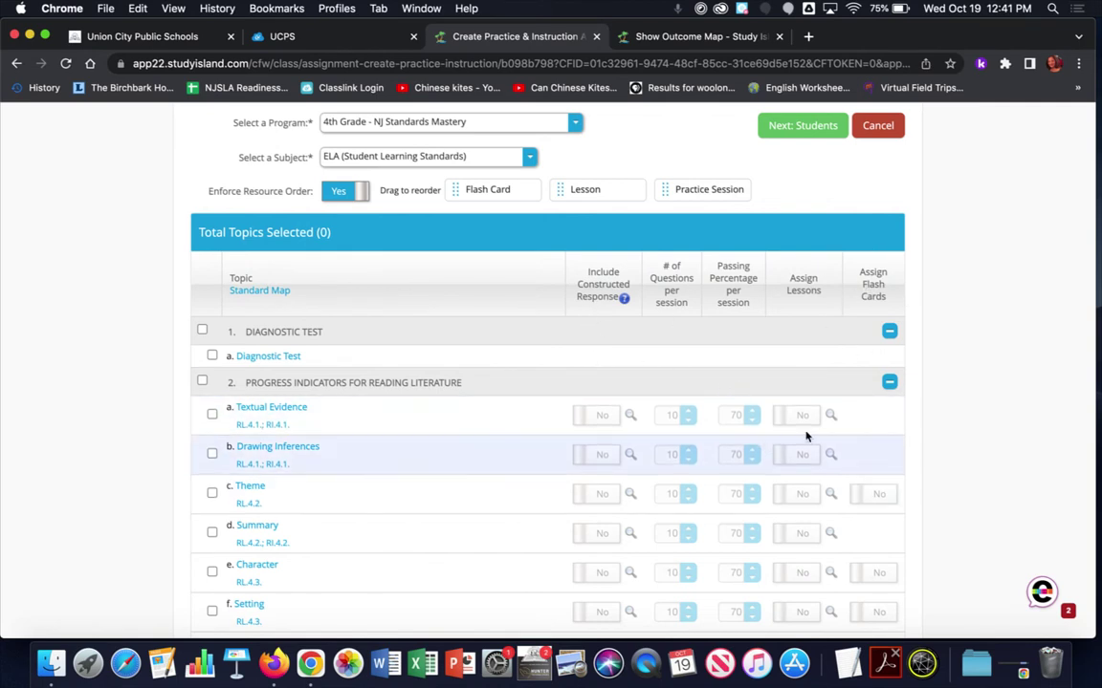
scroll(873, 445, down, 2)
scroll(873, 448, down, 2)
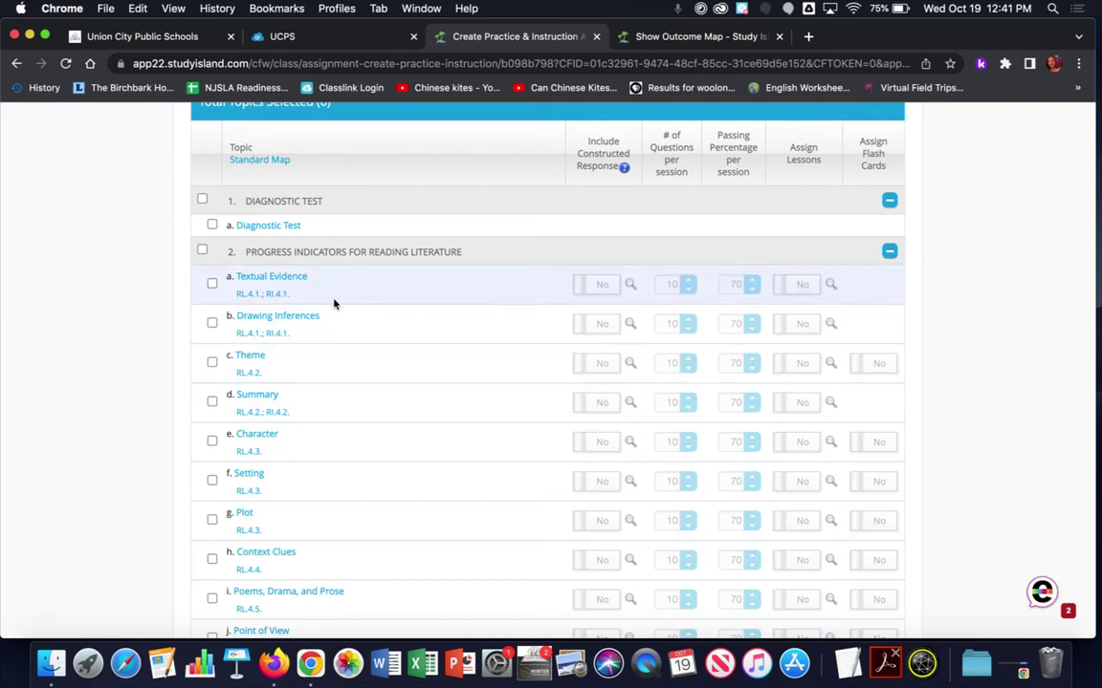
click(212, 481)
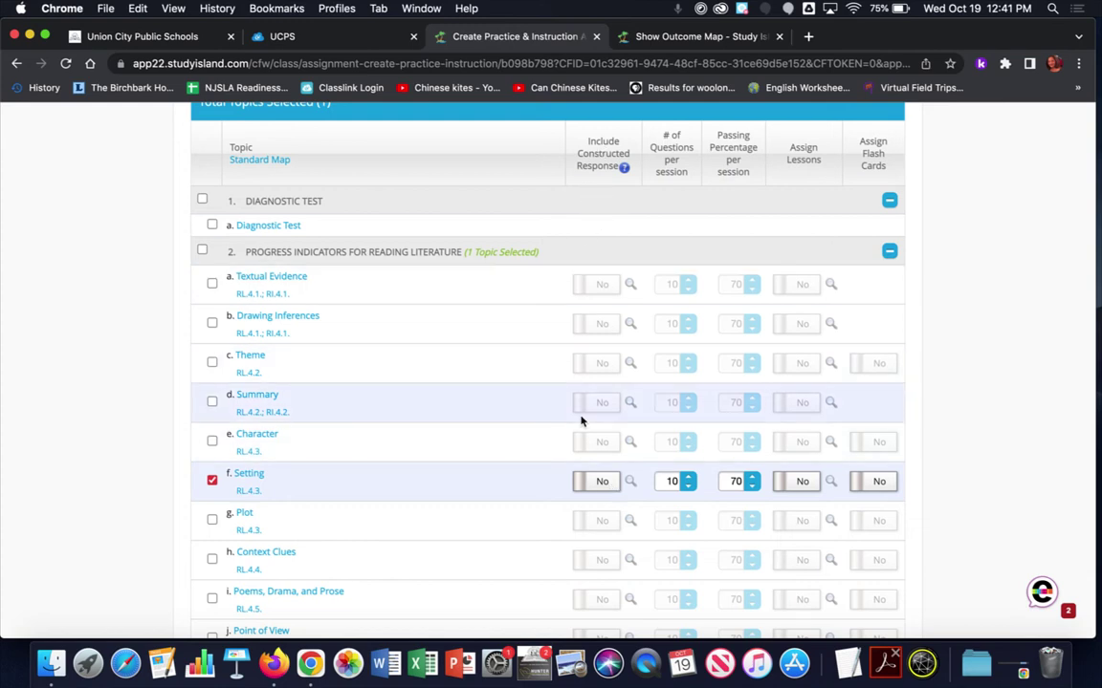
click(601, 483)
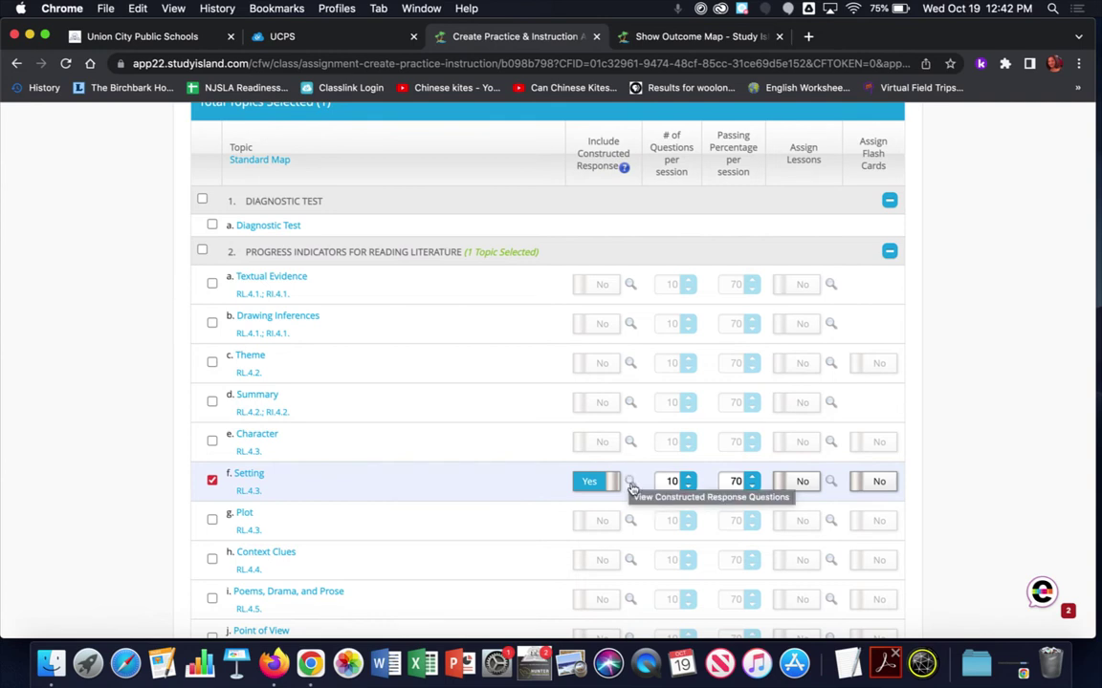
Preview the constructed response questions for the Setting topic in an enlarged window, reading through the passages and prompts, and close the preview
click(630, 487)
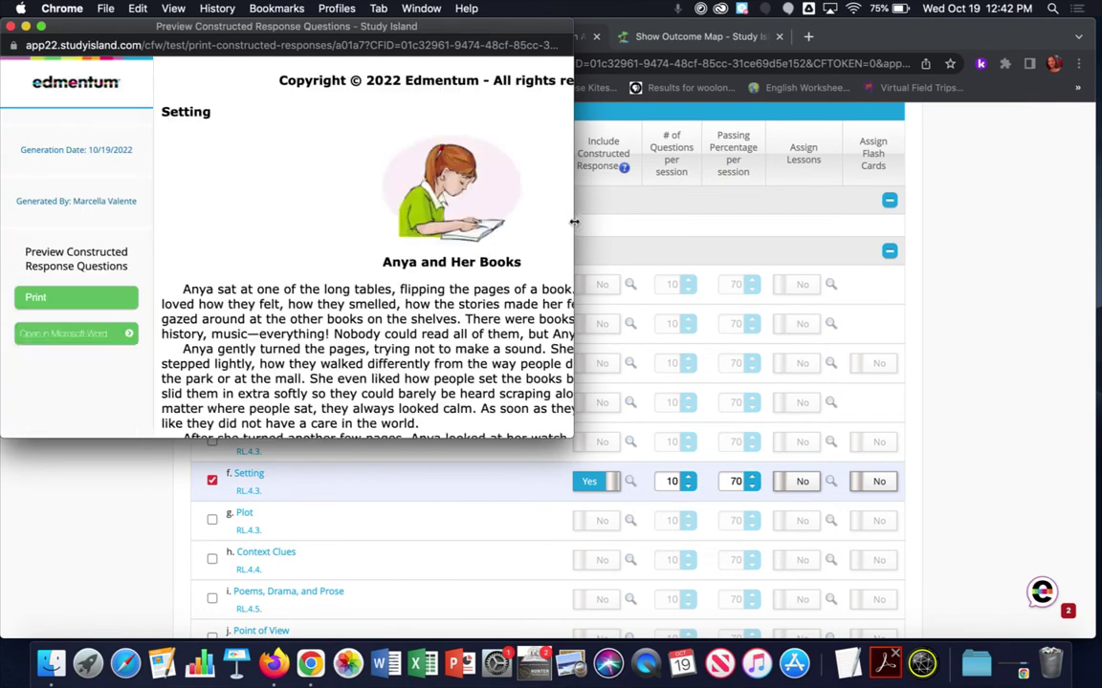
drag(573, 222, 904, 222)
scroll(581, 226, down, 10)
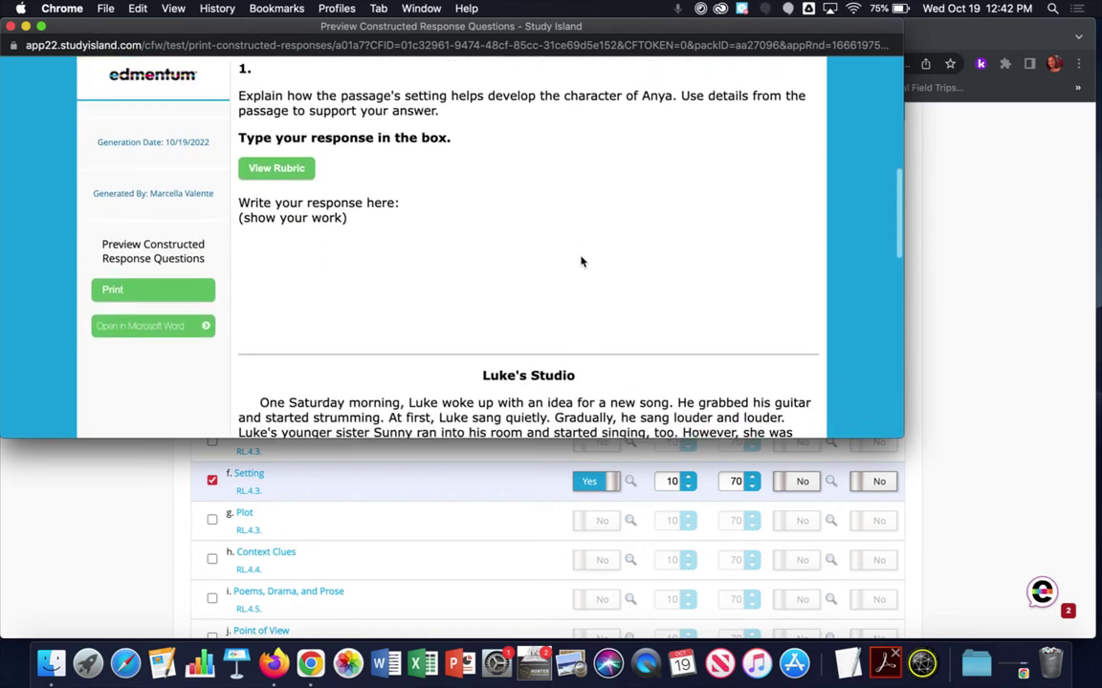
scroll(580, 274, down, 10)
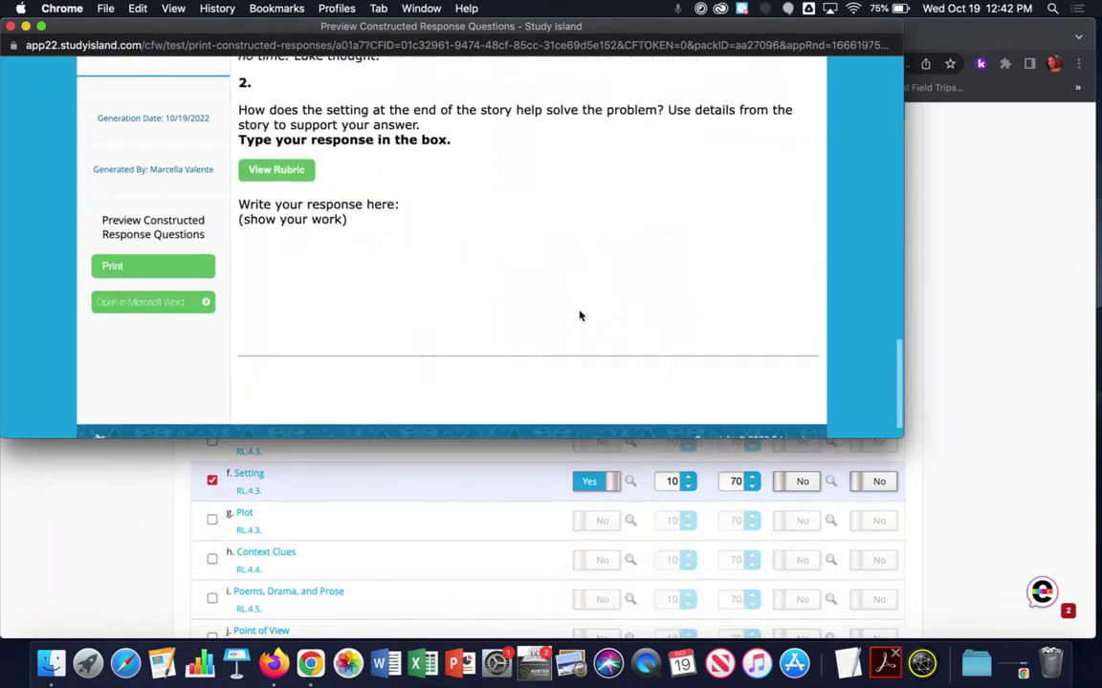
scroll(579, 323, up, 15)
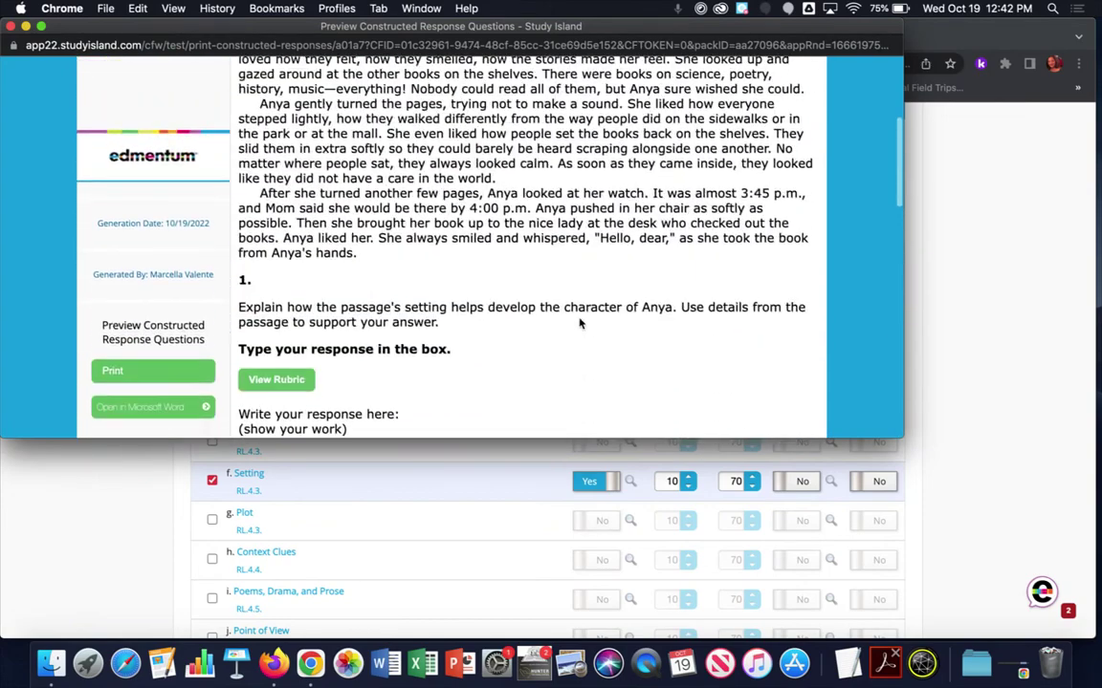
scroll(580, 323, up, 2)
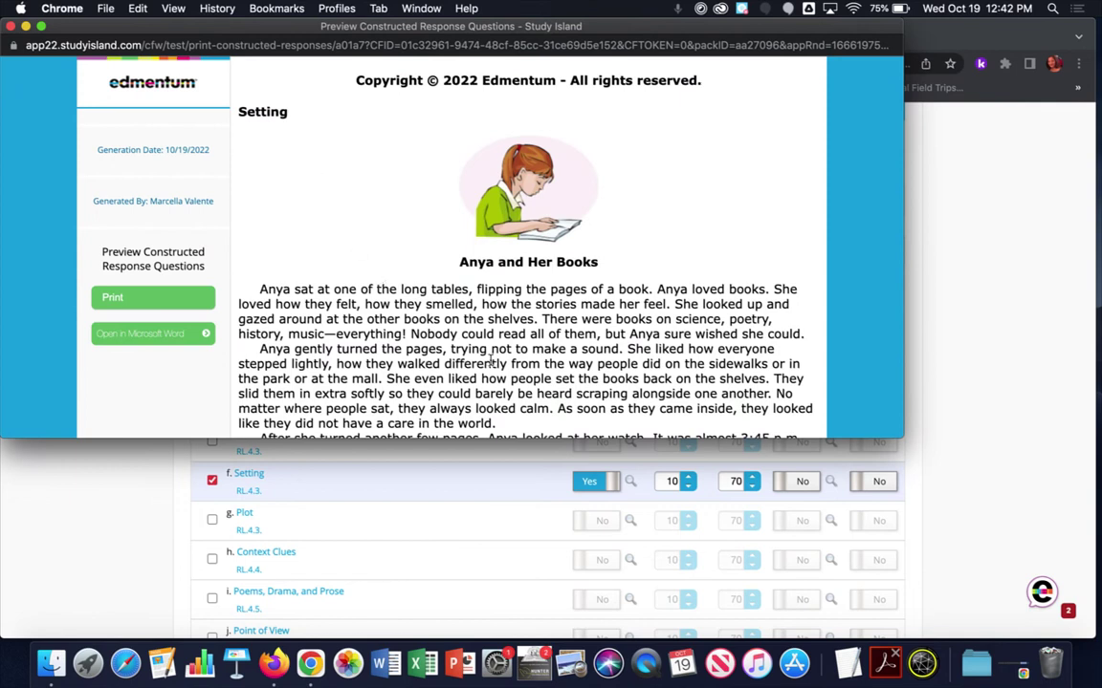
scroll(383, 286, down, 5)
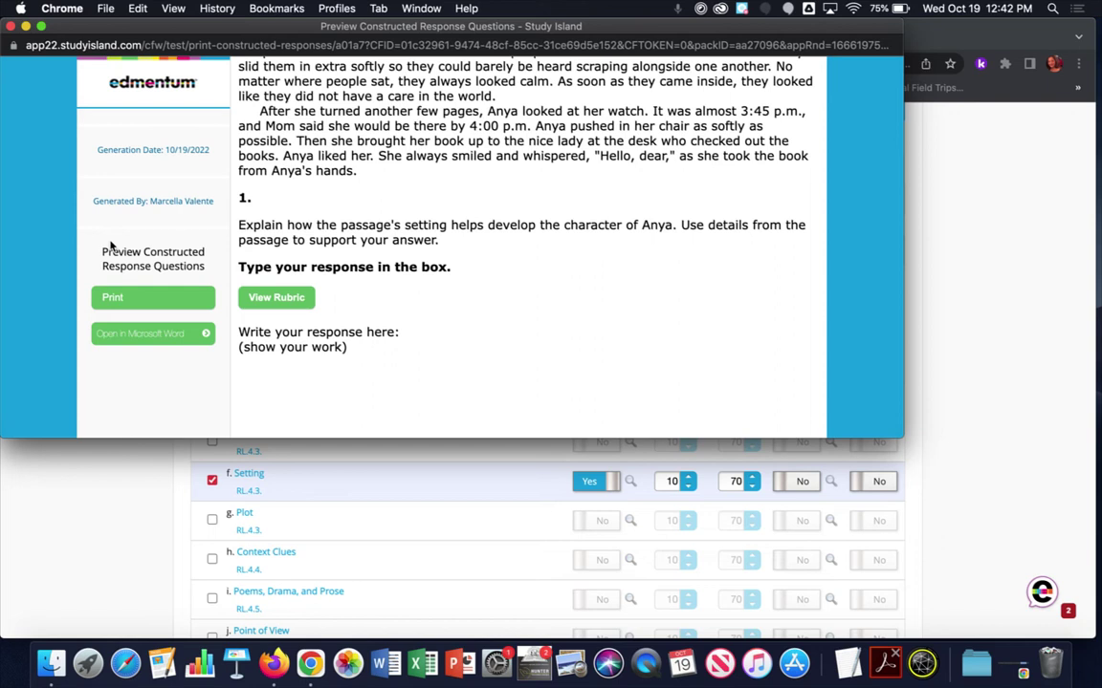
click(10, 26)
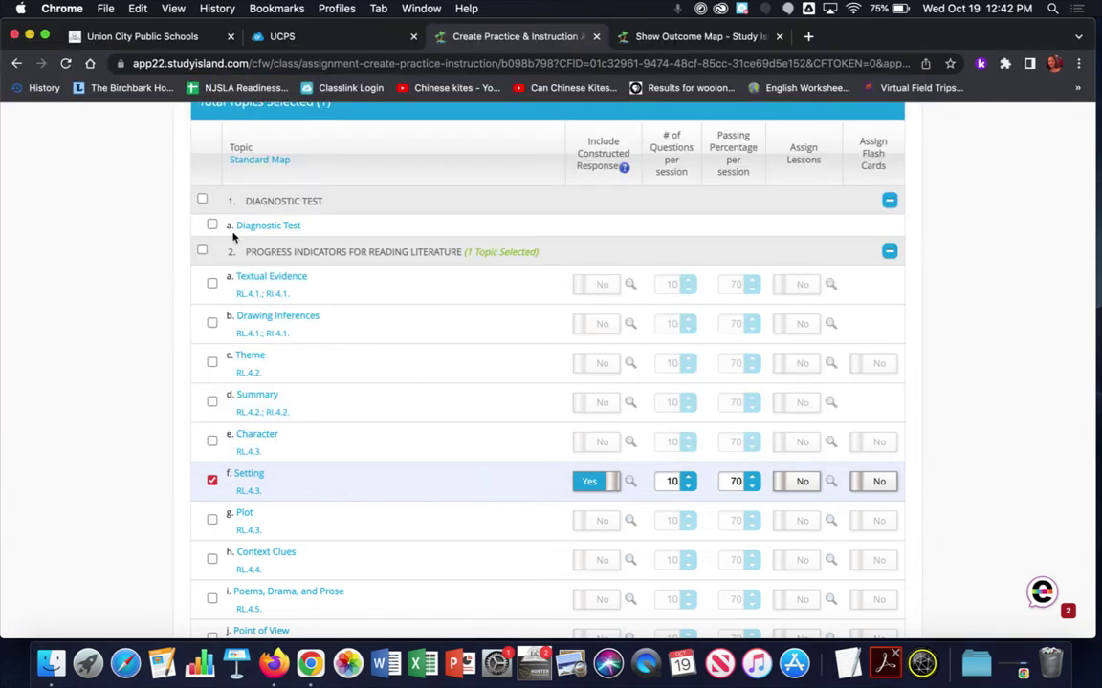
Set the Setting topic to 5 questions per session with a passing percentage of 70
click(688, 478)
click(688, 478)
click(689, 486)
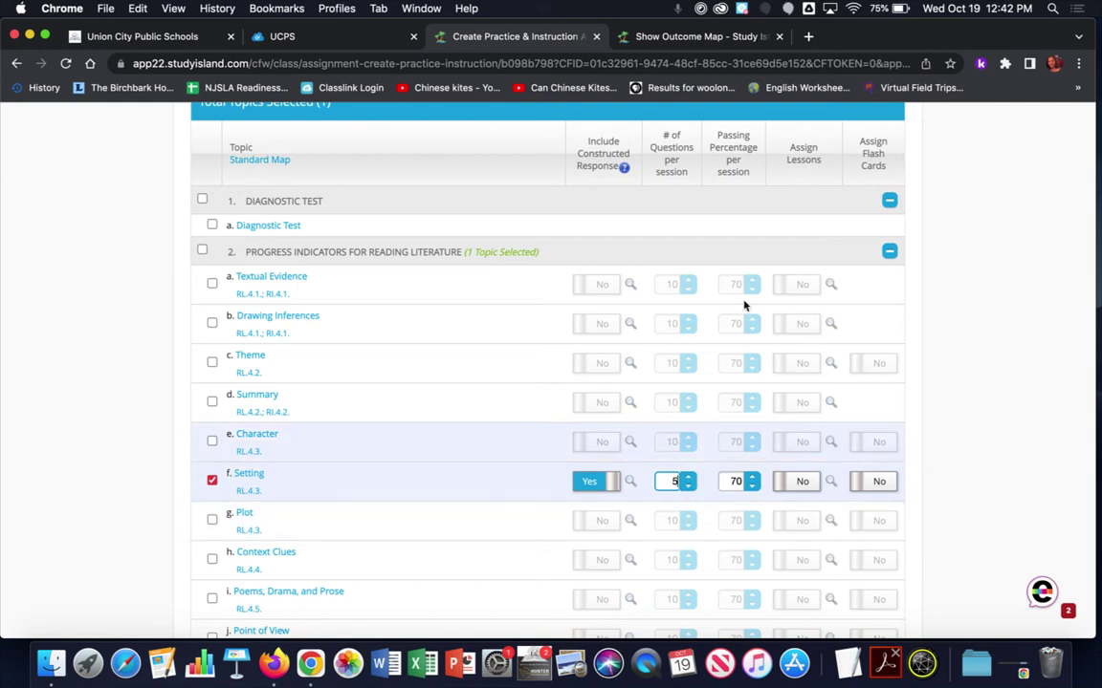
click(750, 478)
click(751, 485)
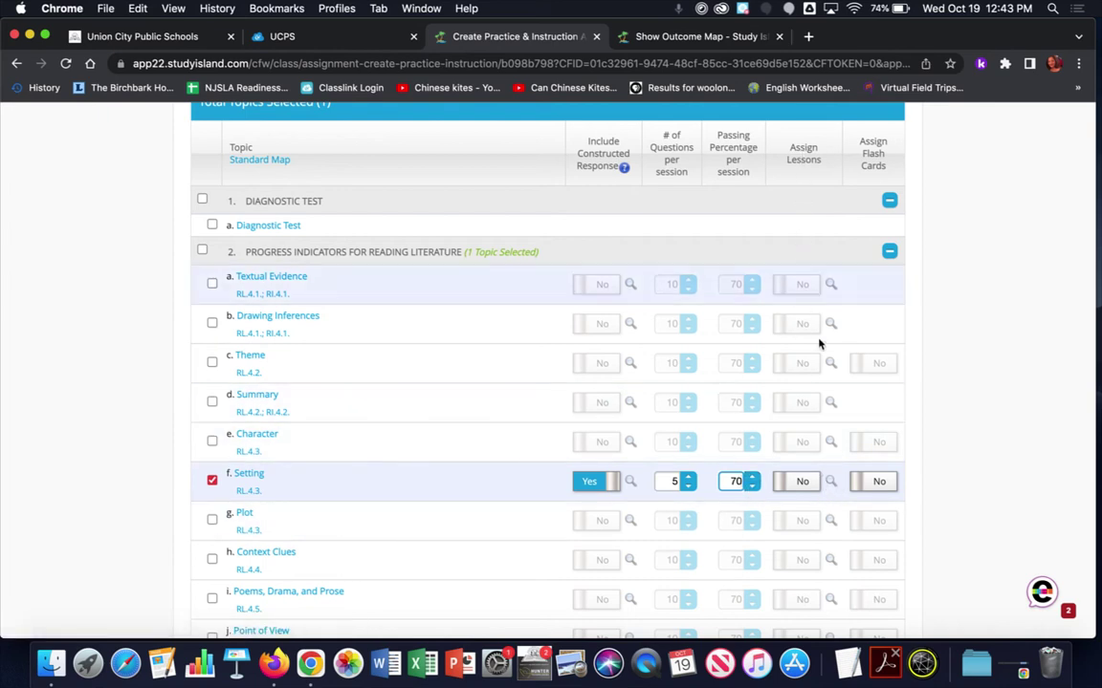
Assign both the lesson and the flash cards for the Setting topic, previewing the lesson's content
click(803, 483)
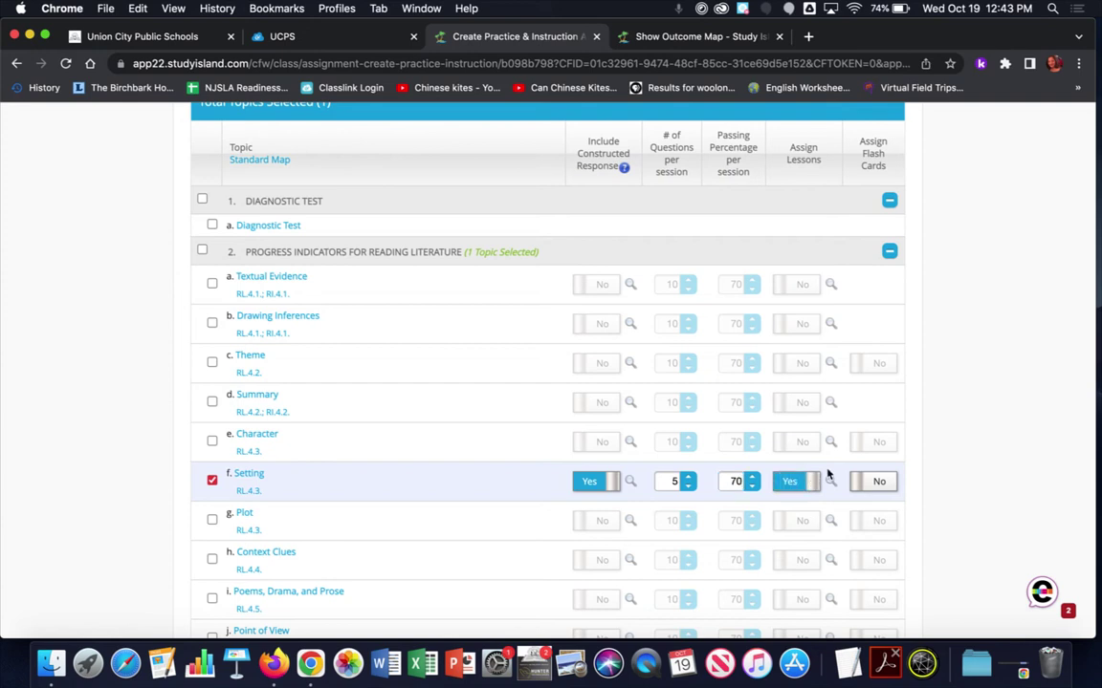
click(833, 483)
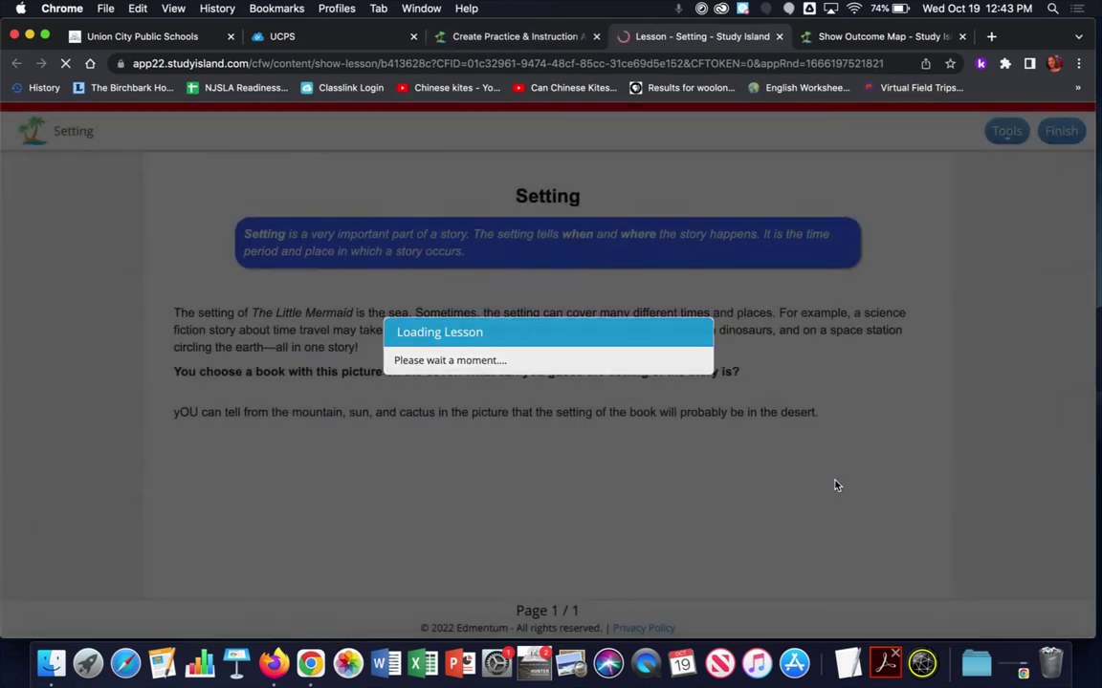
scroll(780, 310, down, 1)
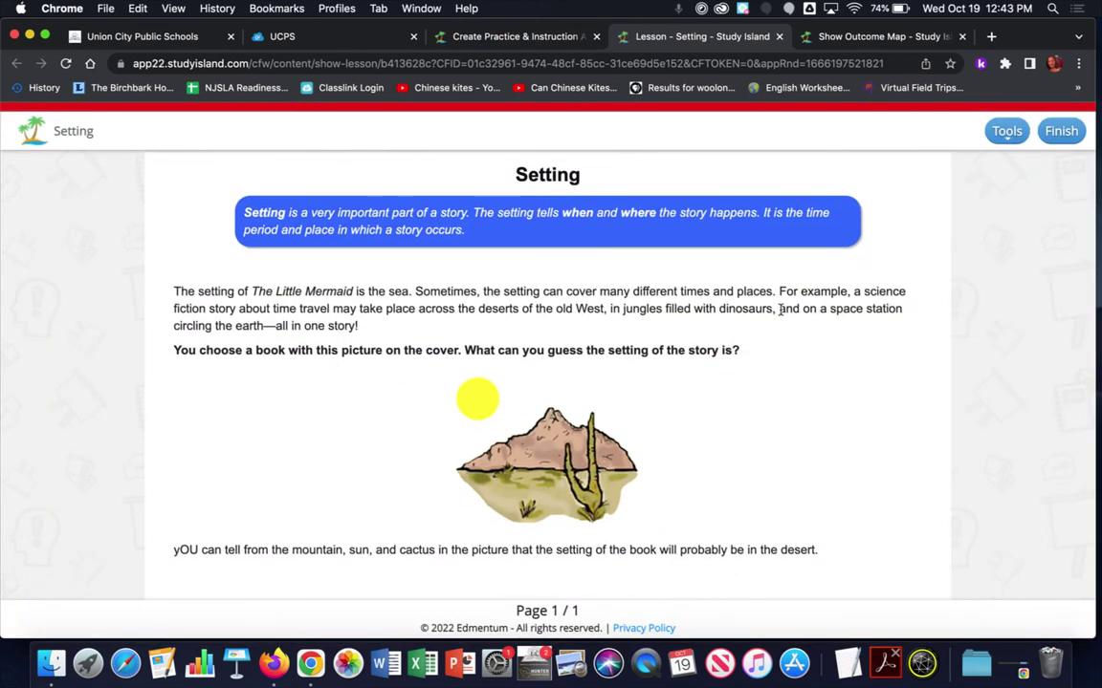
scroll(780, 311, up, 1)
scroll(780, 311, down, 1)
click(524, 38)
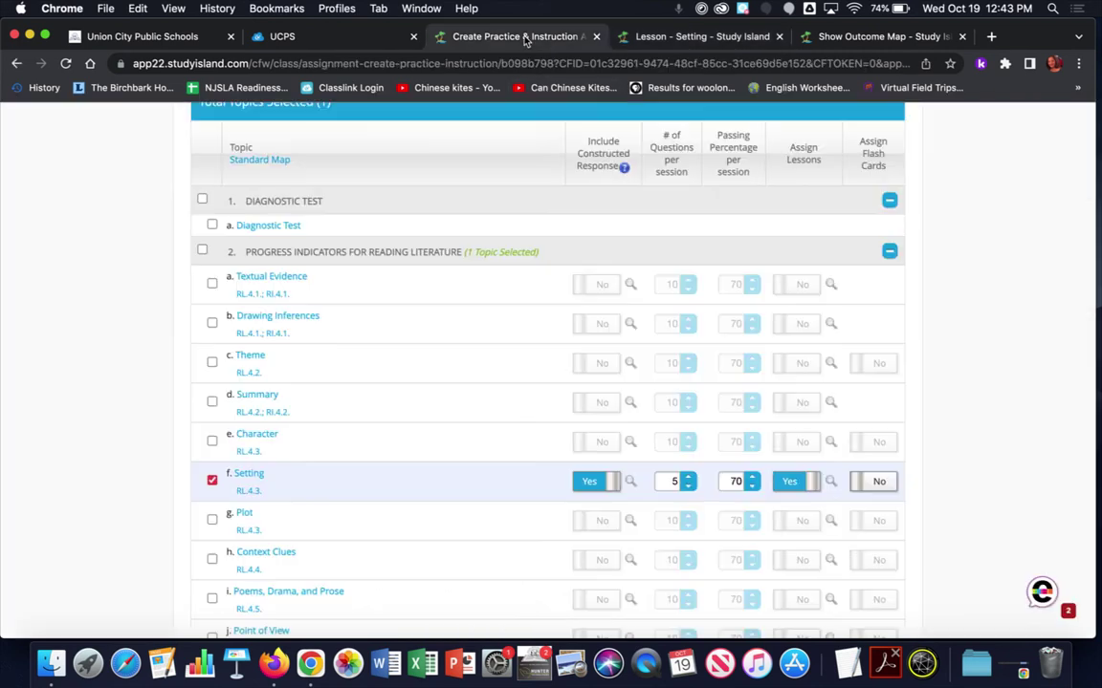
click(861, 483)
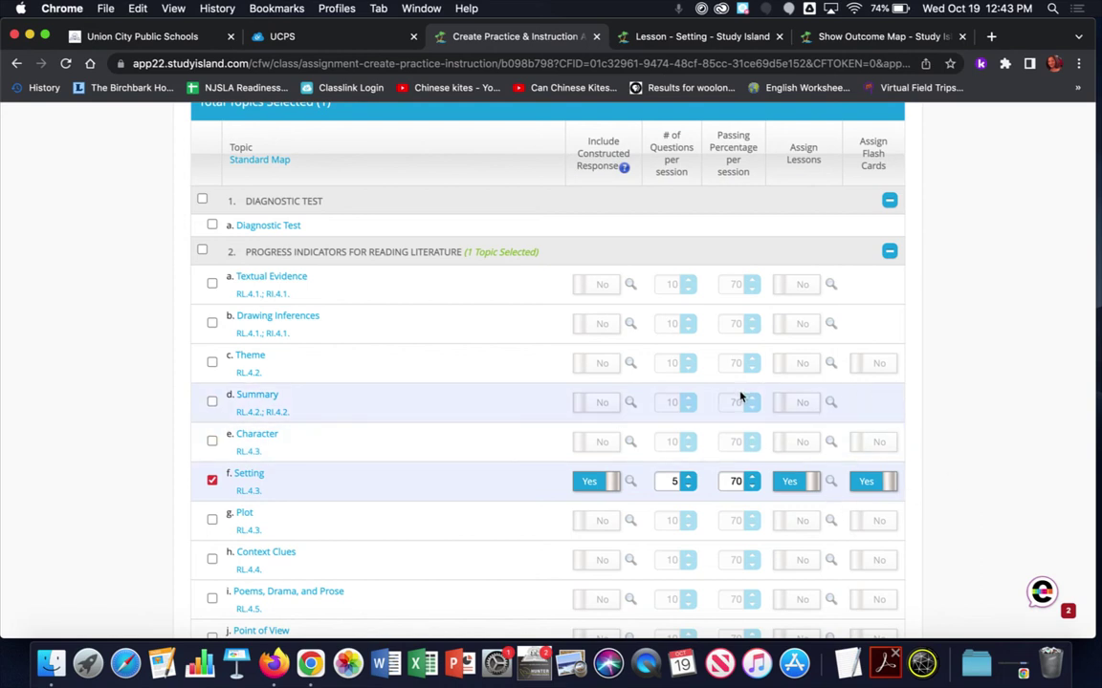
Copy the topic name Setting from the topic list and use it as the assignment title in the general information
scroll(741, 394, down, 2)
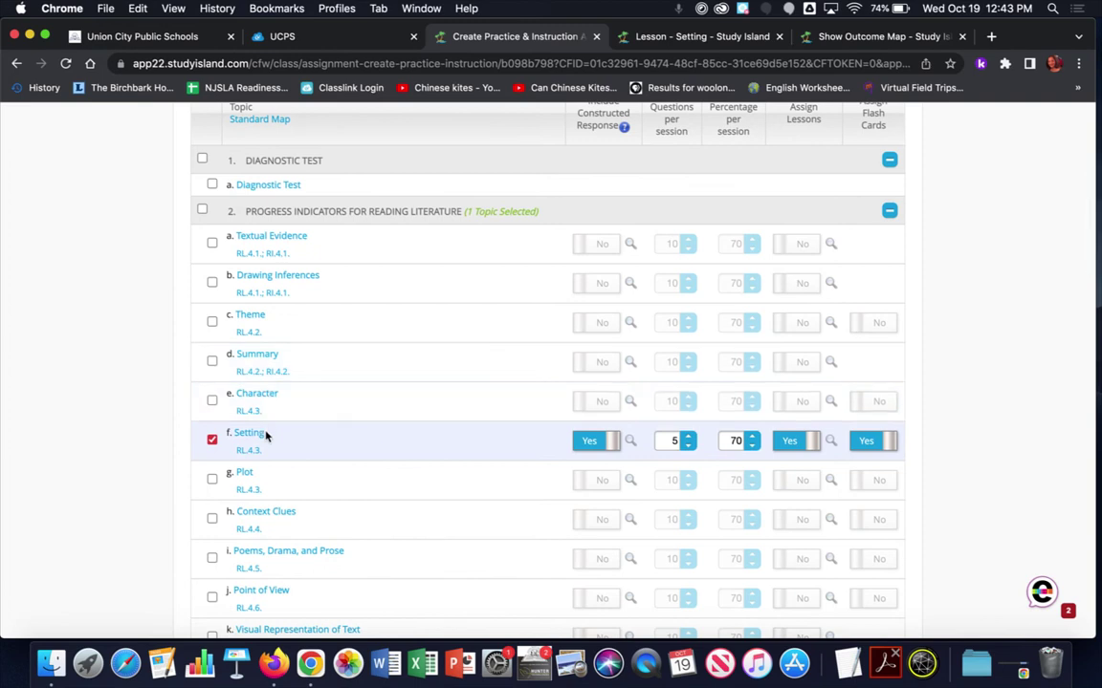
drag(264, 435, 236, 434)
key(super+c)
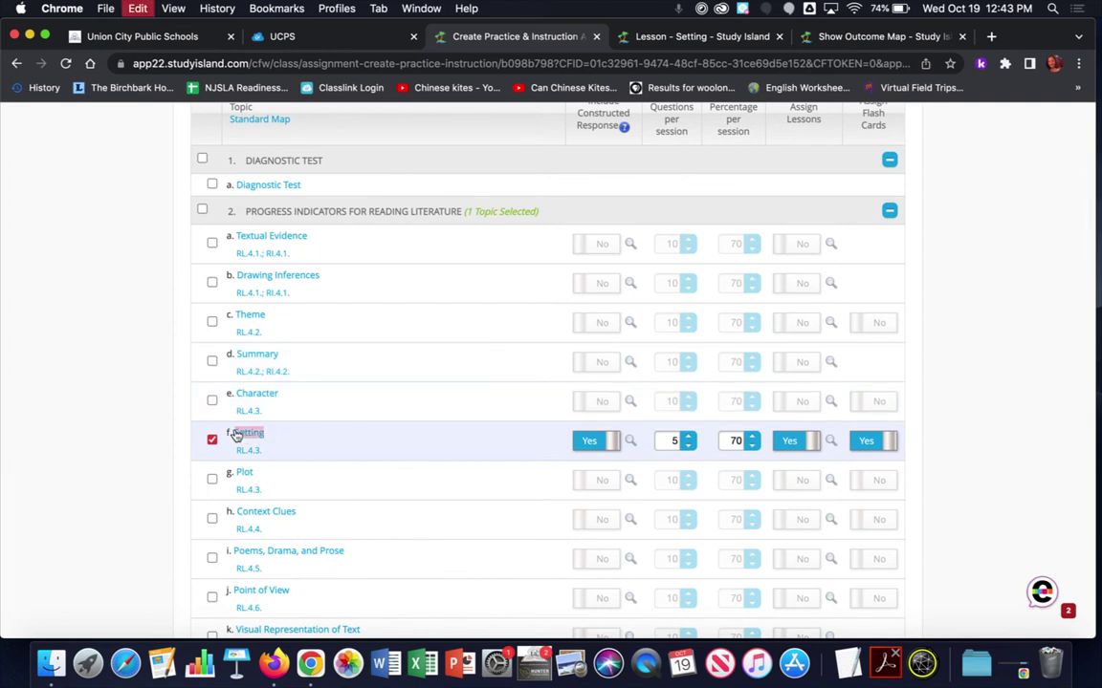
scroll(215, 371, up, 5)
click(281, 255)
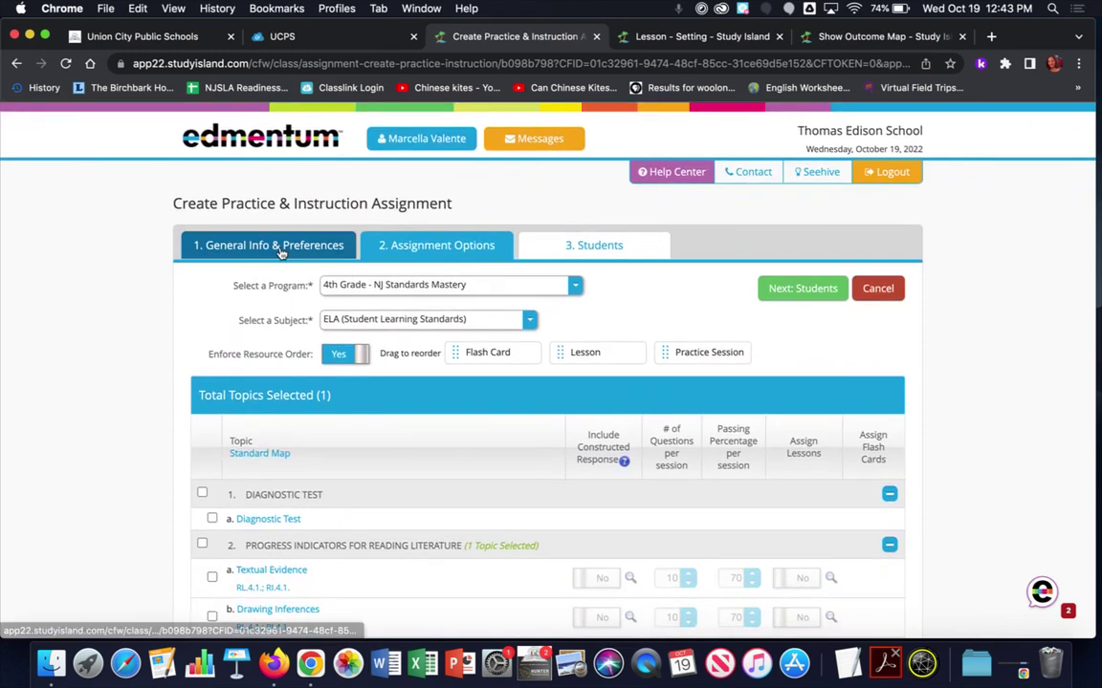
click(418, 319)
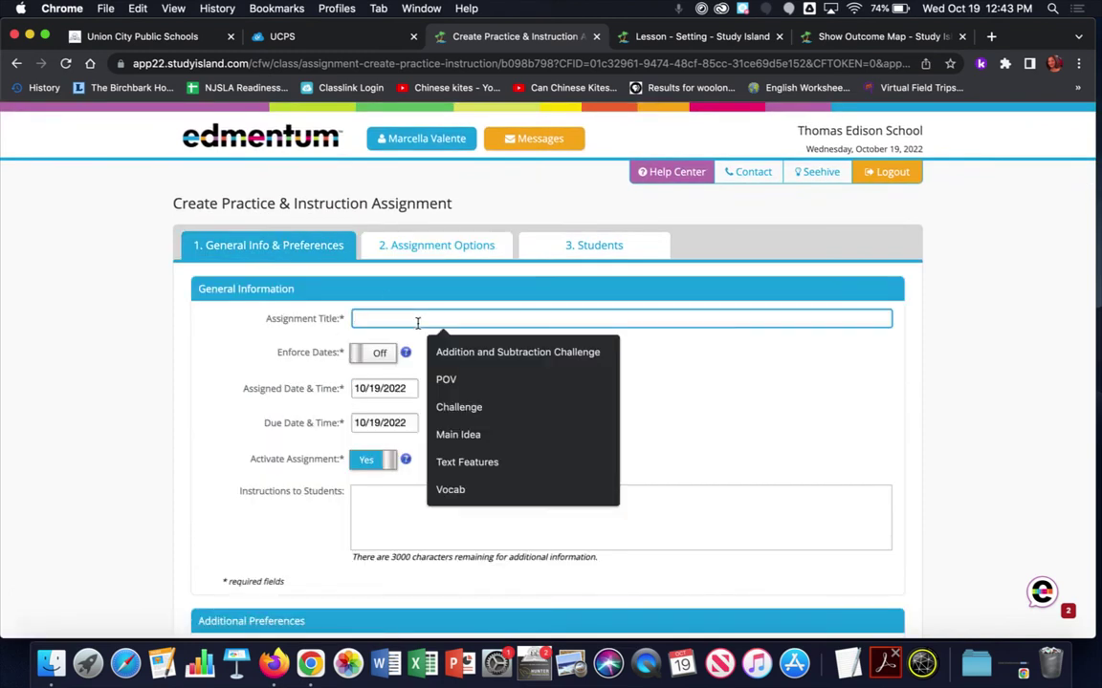
key(super+v)
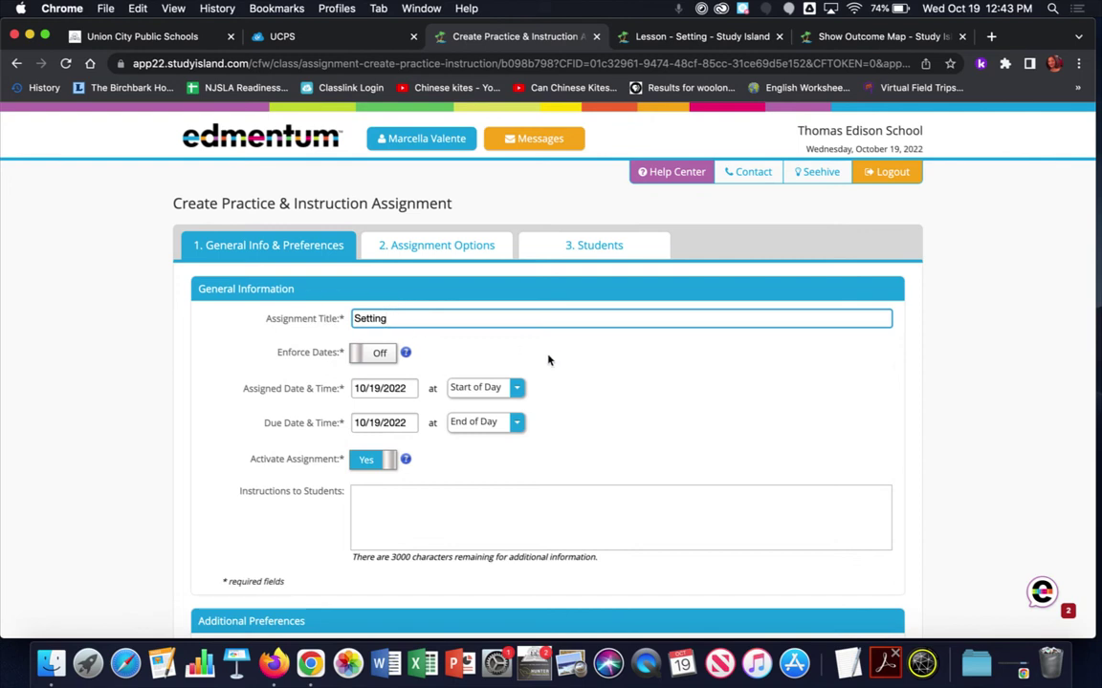
Review the remaining general preferences, continue to the assignment options and check the Setting topic's selections
scroll(548, 361, down, 5)
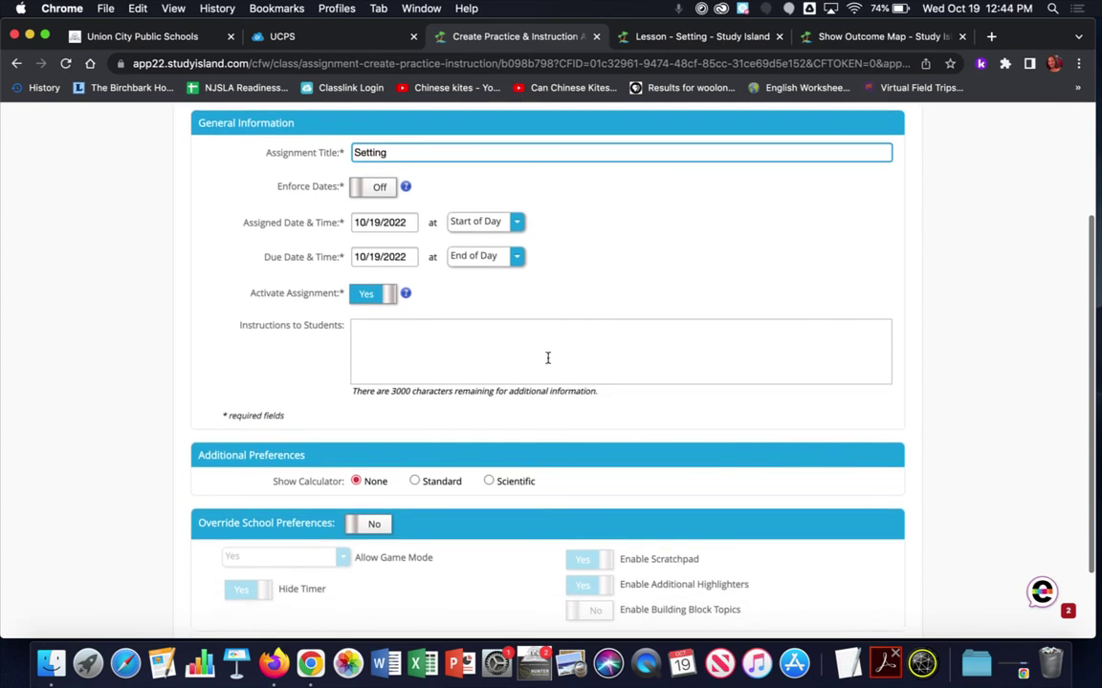
scroll(548, 362, down, 1)
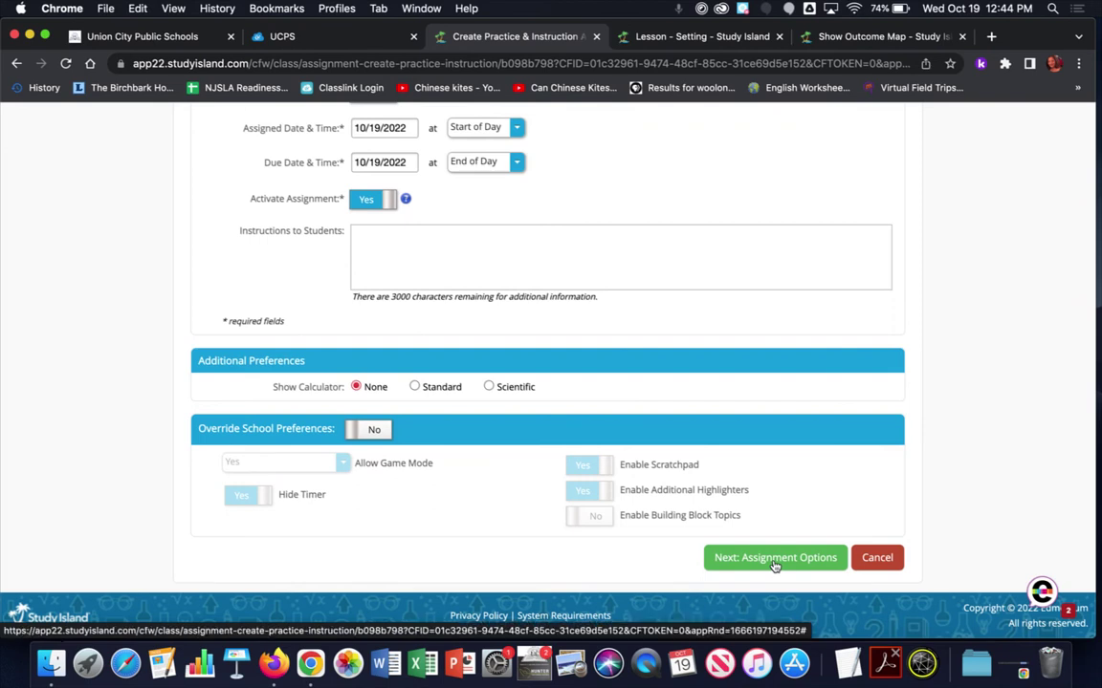
click(775, 557)
scroll(421, 413, down, 5)
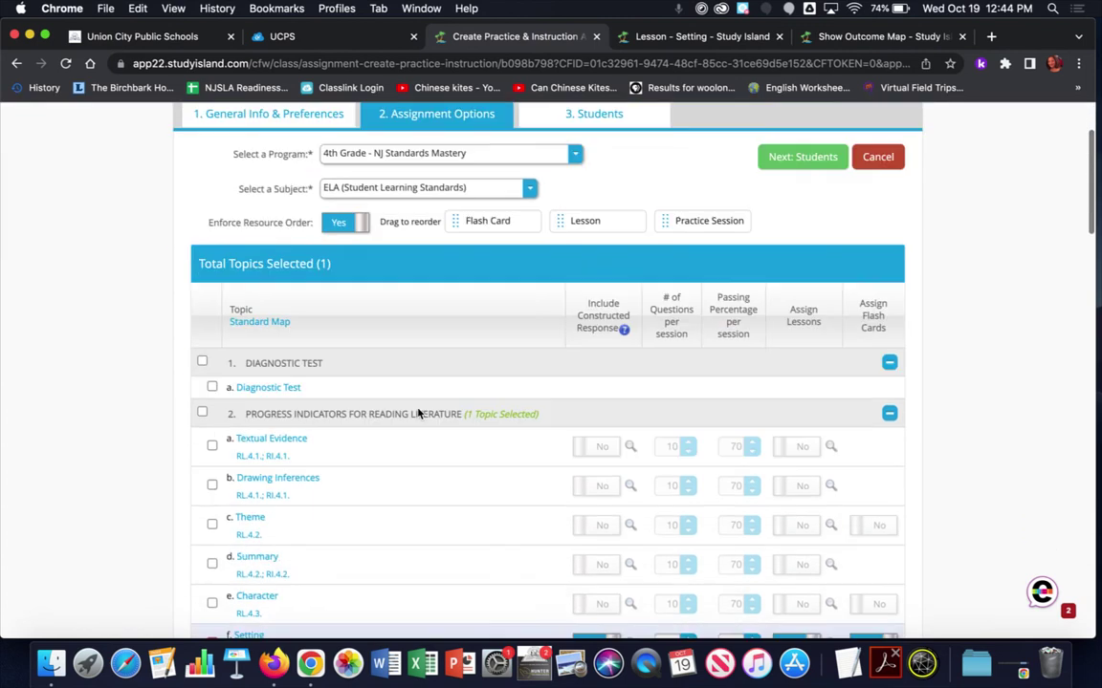
scroll(418, 413, down, 3)
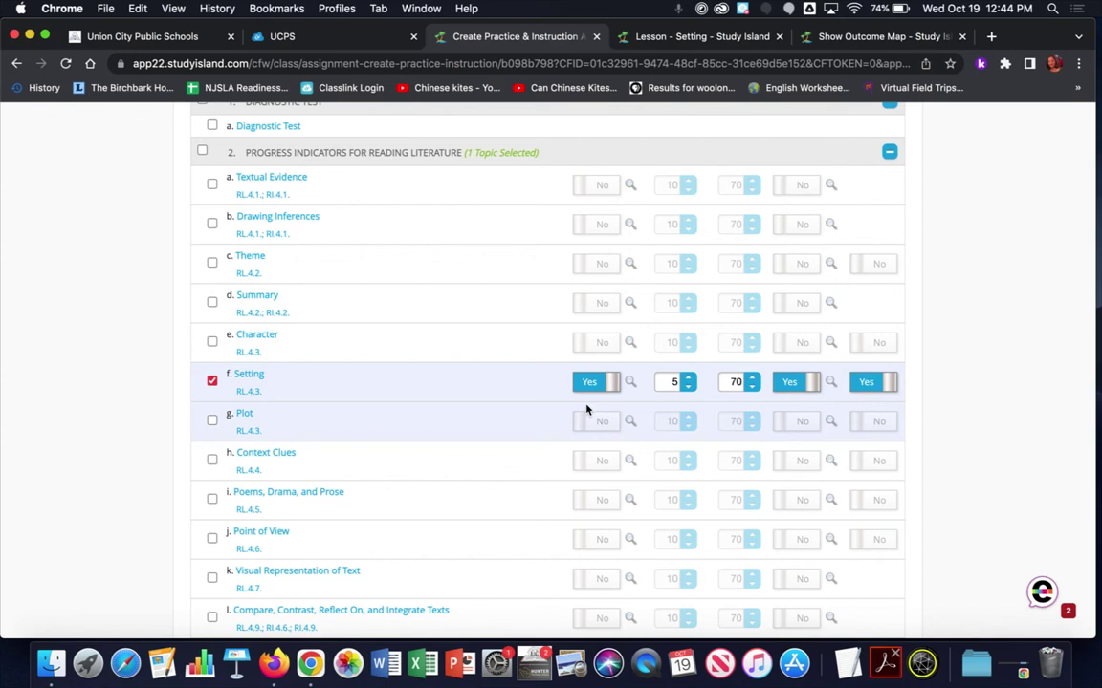
Review the topic list through to its end and continue from the assignment options to the student selection
scroll(646, 407, up, 4)
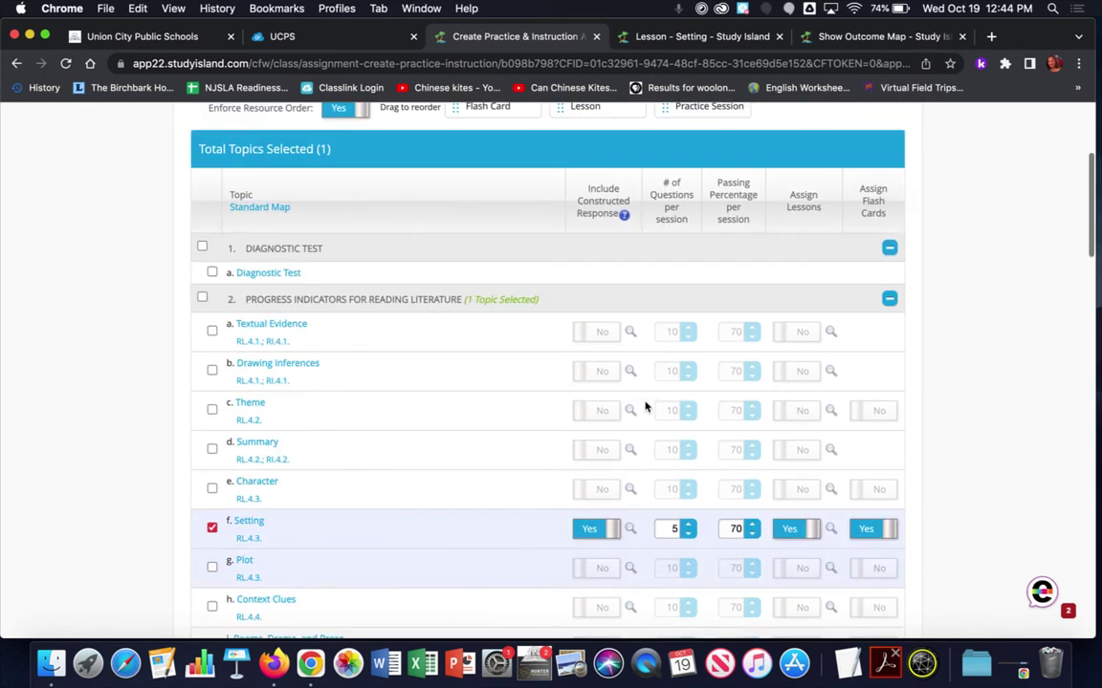
scroll(644, 412, down, 10)
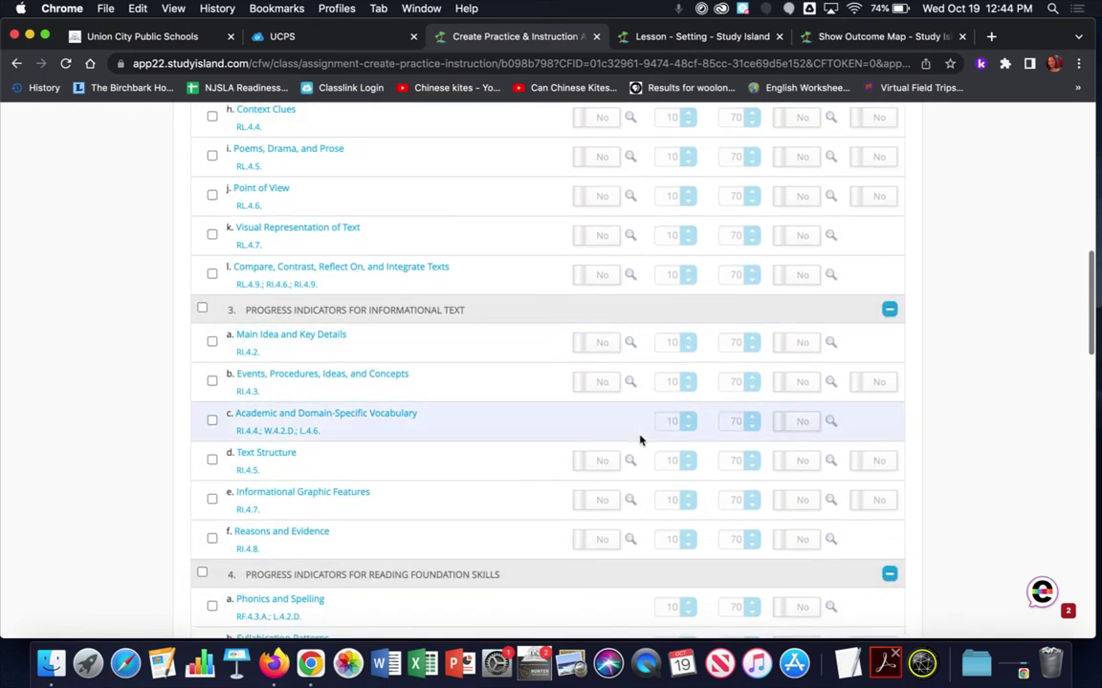
scroll(640, 439, down, 11)
scroll(628, 545, down, 13)
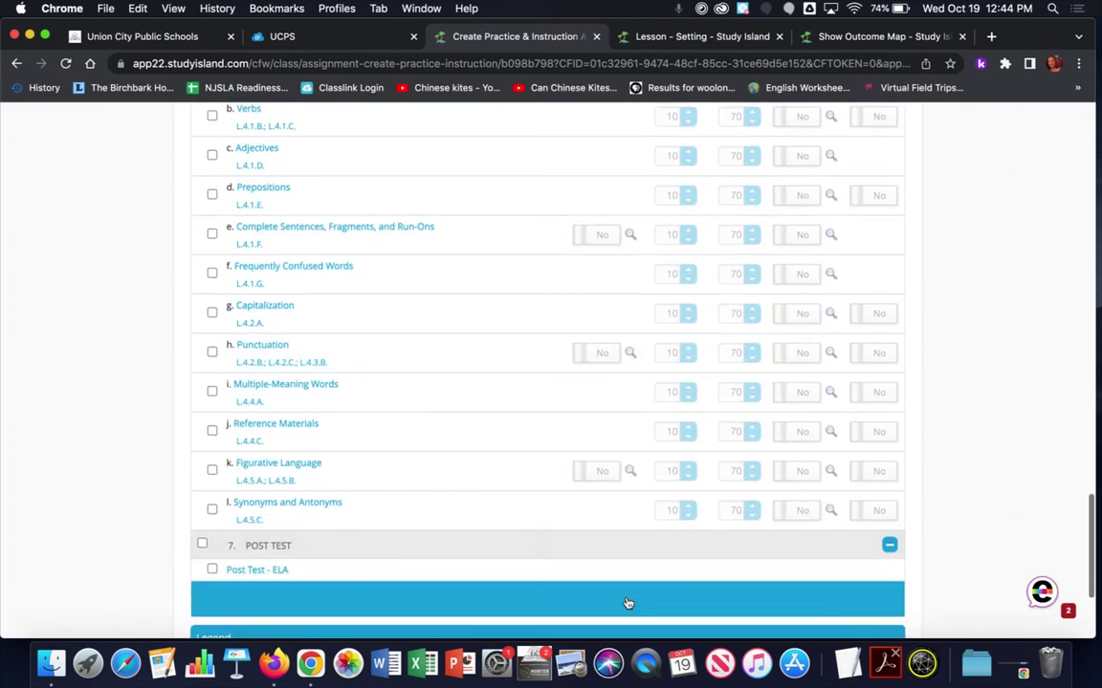
scroll(627, 603, down, 4)
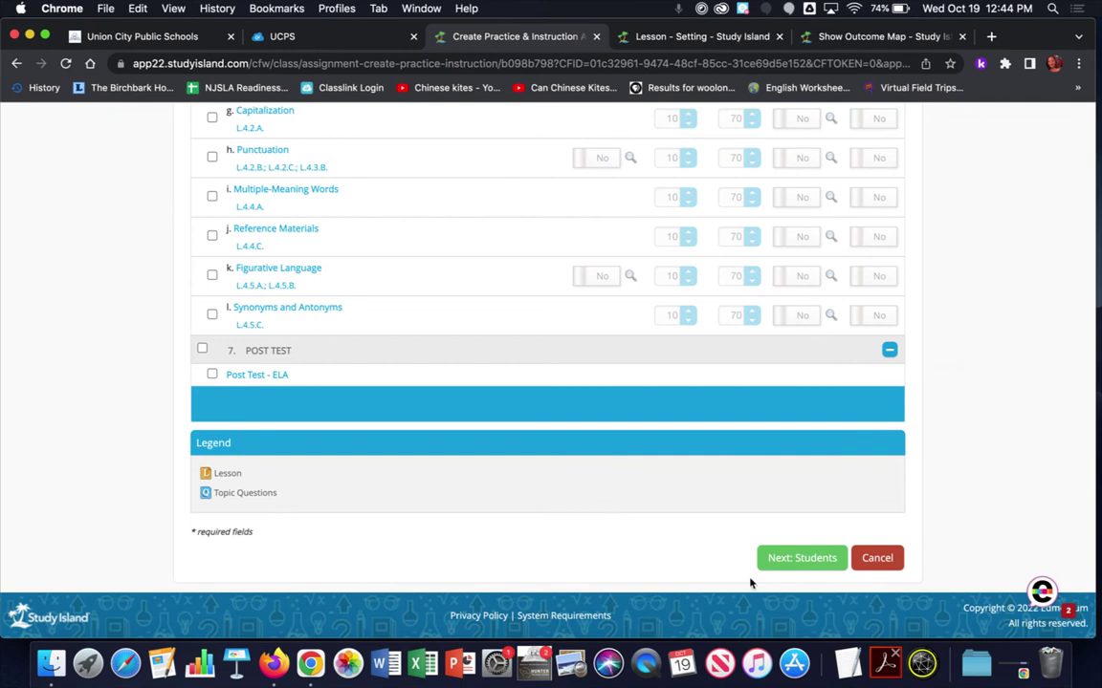
click(795, 560)
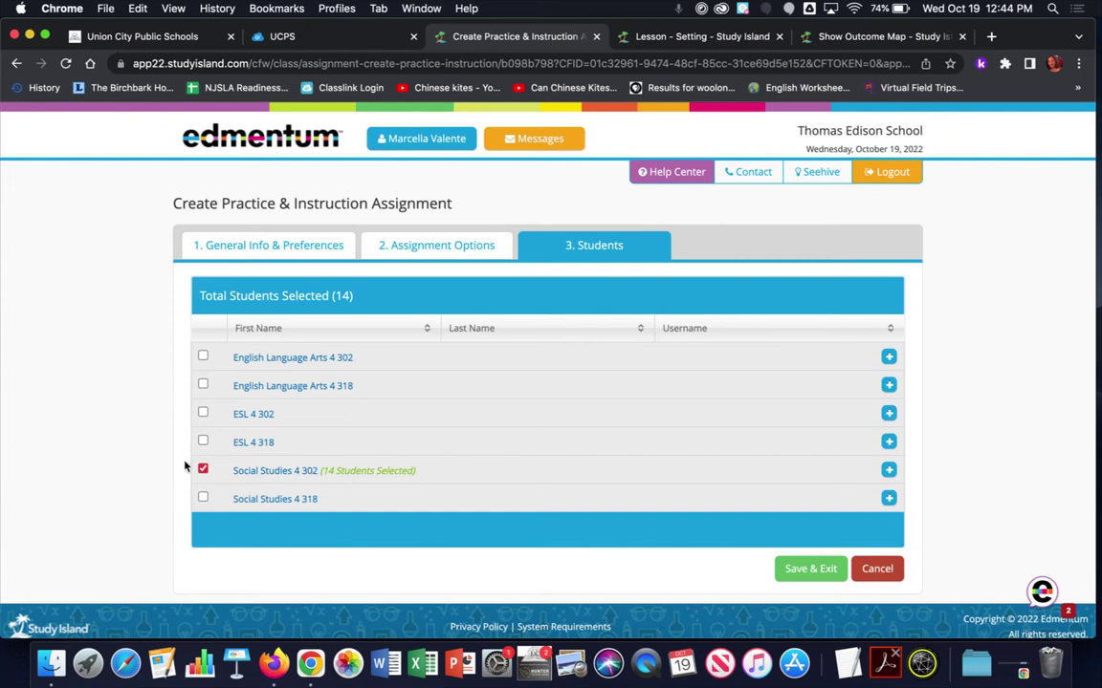
Add the English Language Arts 4 302 and English Language Arts 4 318 classes to the assignment and deselect both again
click(202, 357)
click(202, 385)
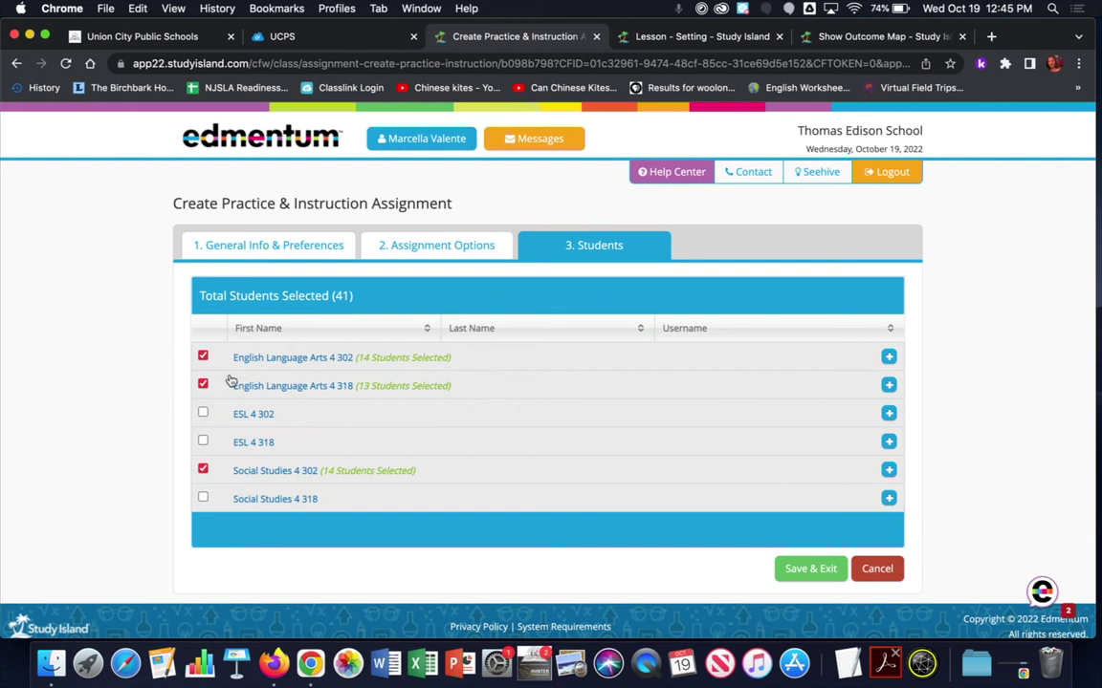
click(203, 355)
click(203, 384)
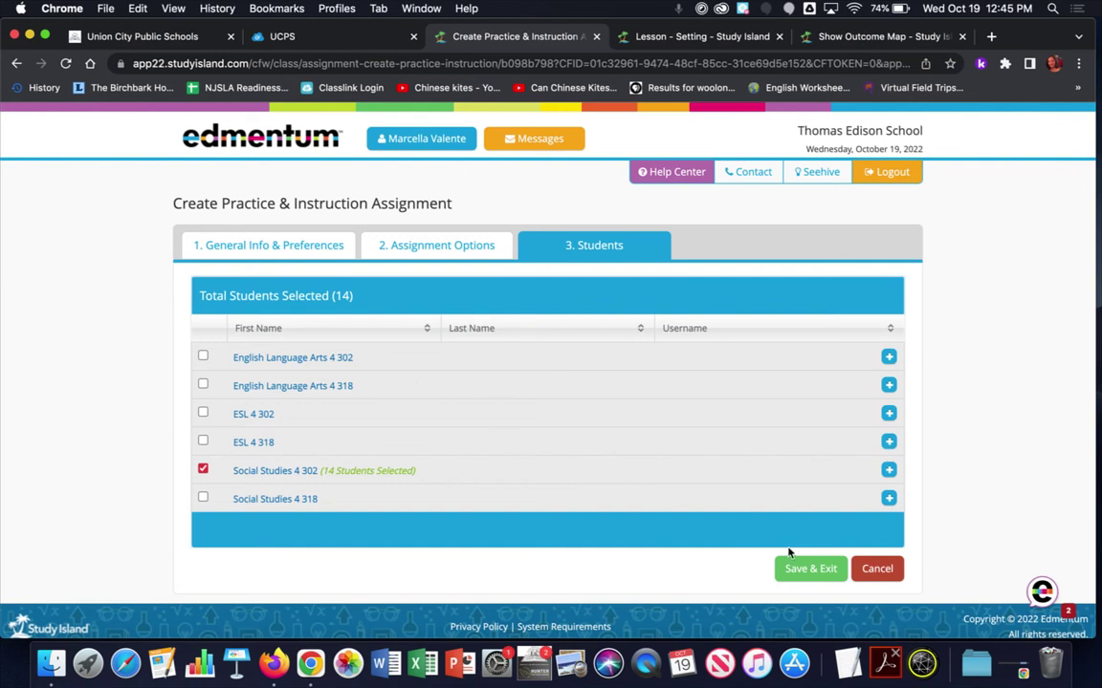
Save the Setting assignment for Social Studies 4 302 and locate it among the class assignments
click(825, 578)
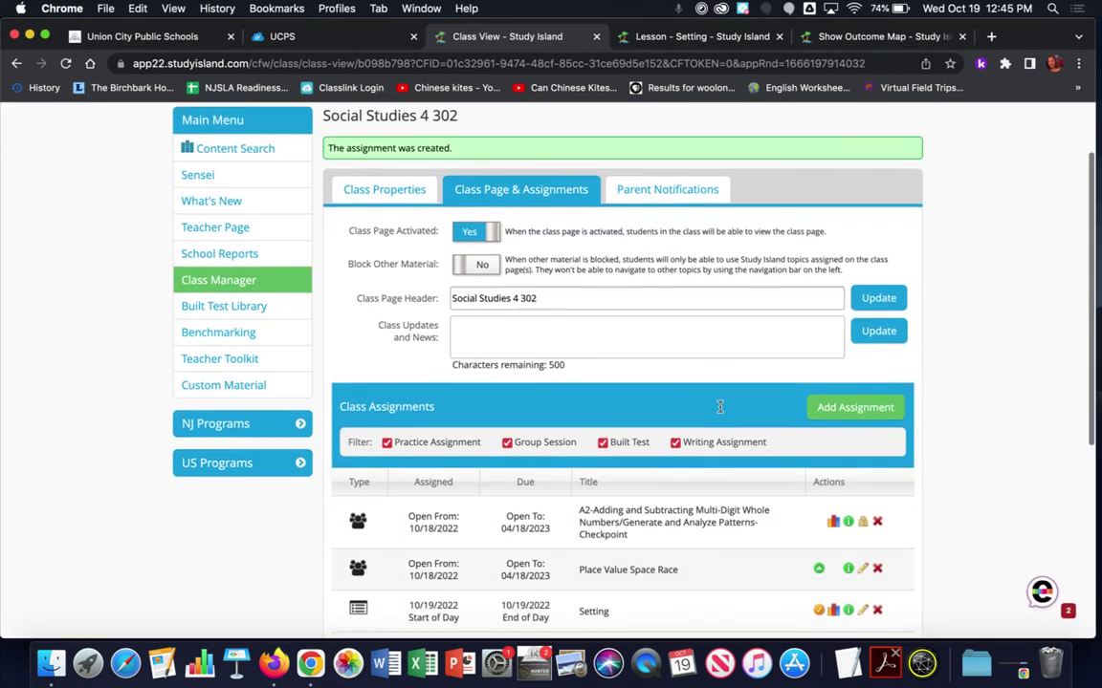
scroll(756, 473, down, 4)
scroll(727, 453, down, 2)
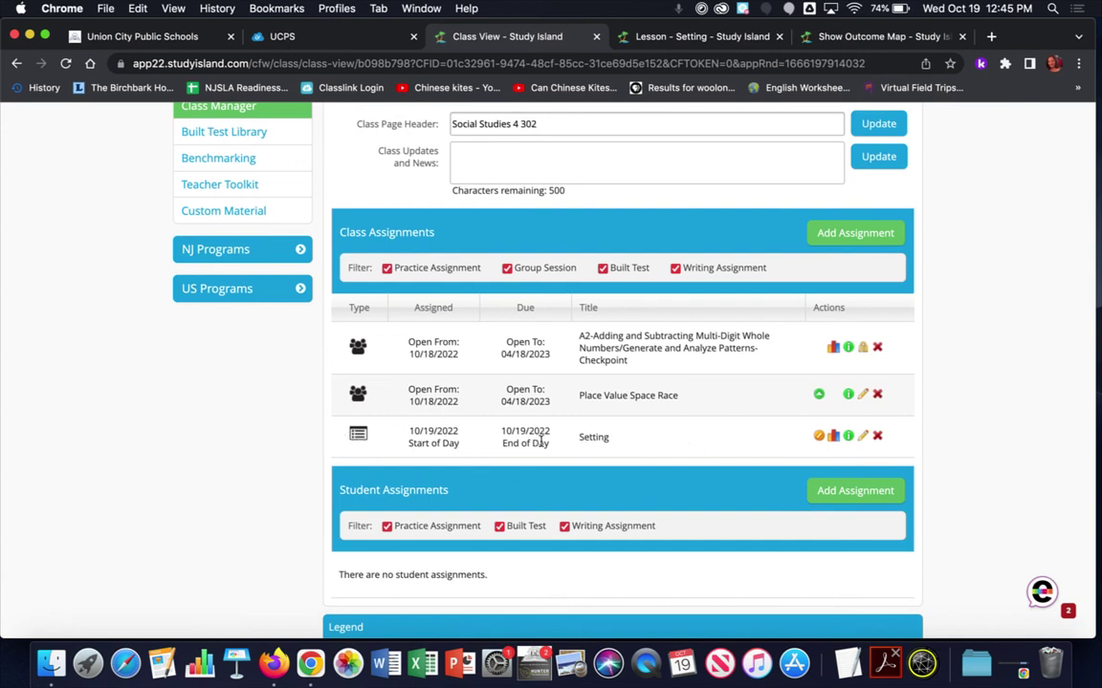
Deactivate the Setting assignment for the Social Studies 4 302 class and confirm the deactivation
click(819, 437)
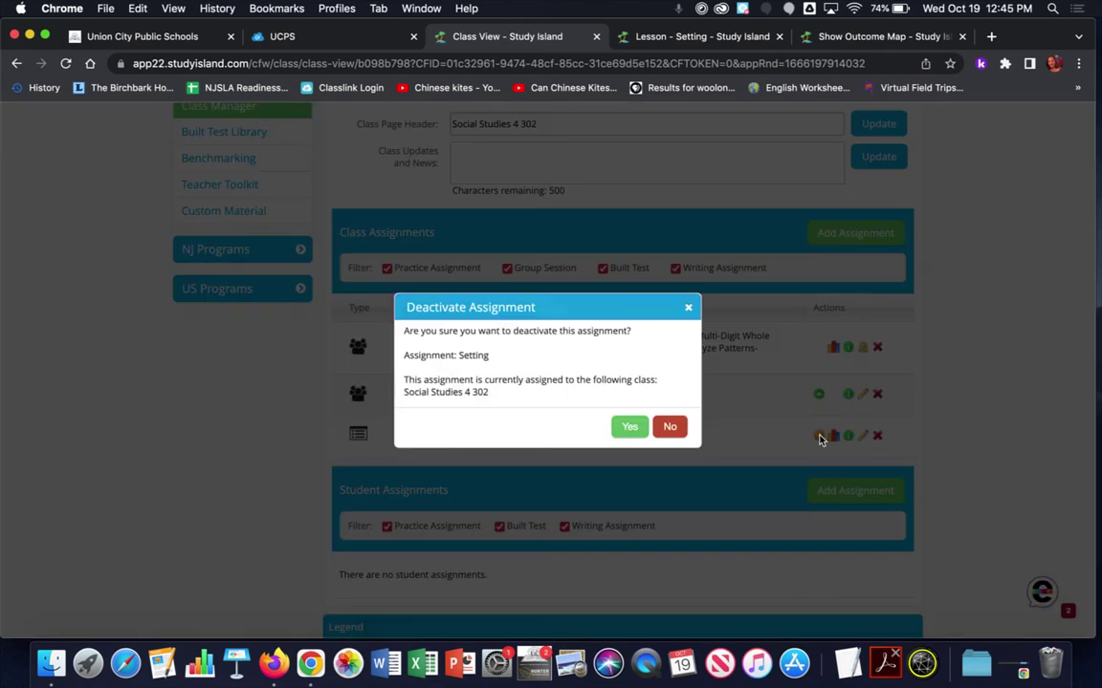
click(626, 429)
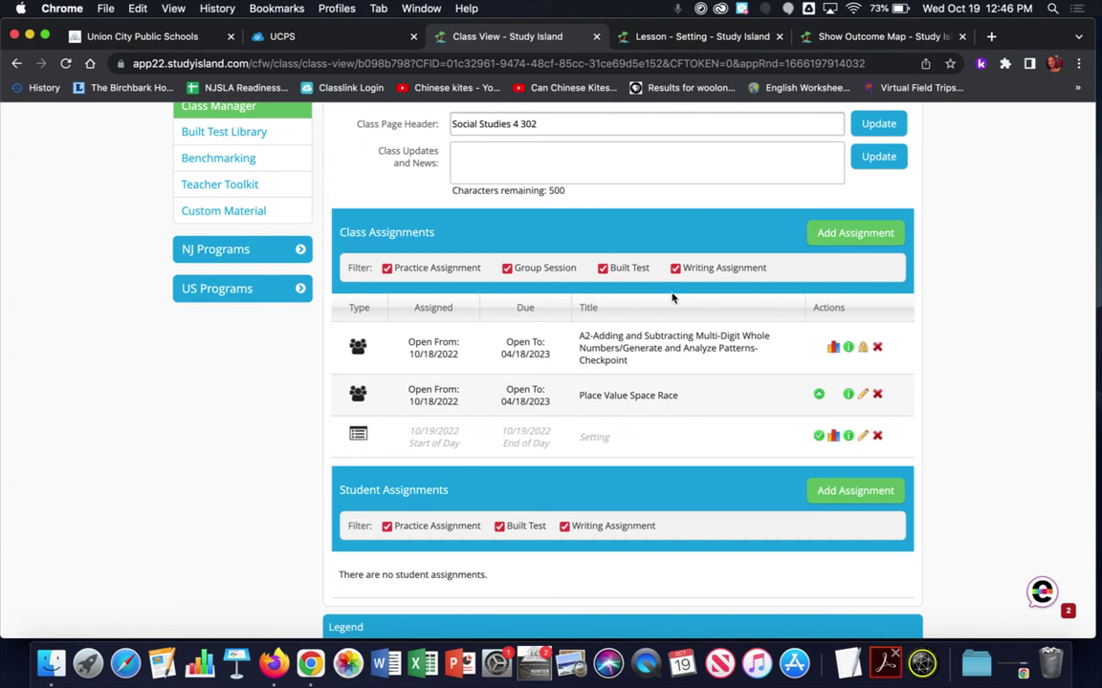
Reactivate the Setting assignment by switching Activate Assignment to Yes, save it and check it in the class assignments
click(819, 440)
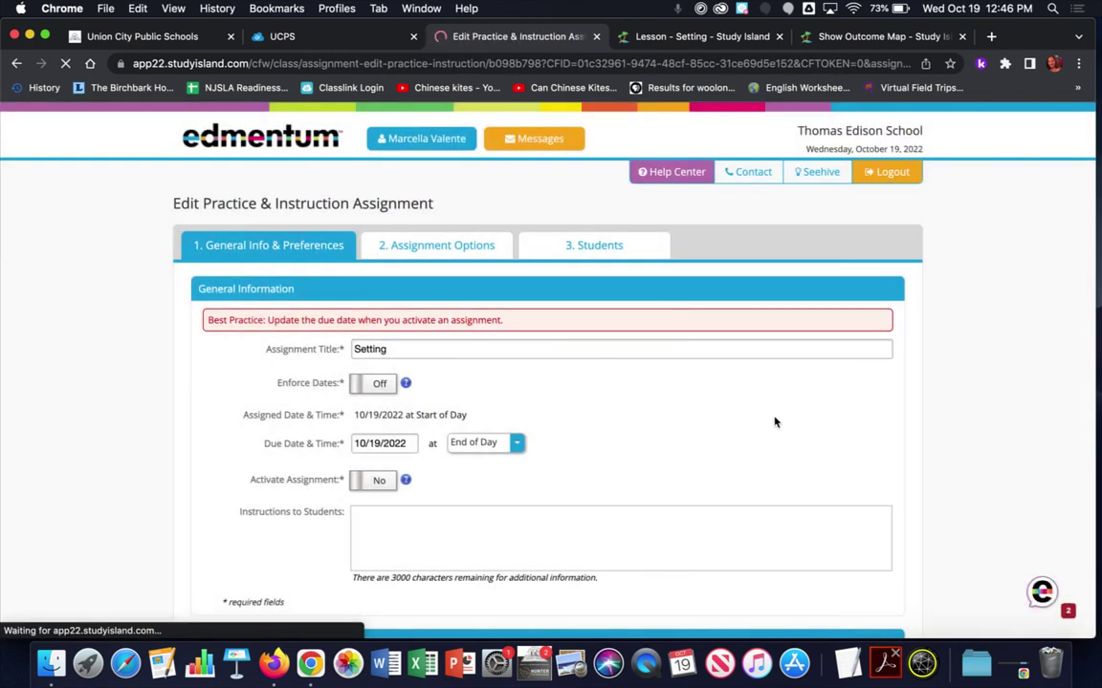
scroll(618, 349, down, 1)
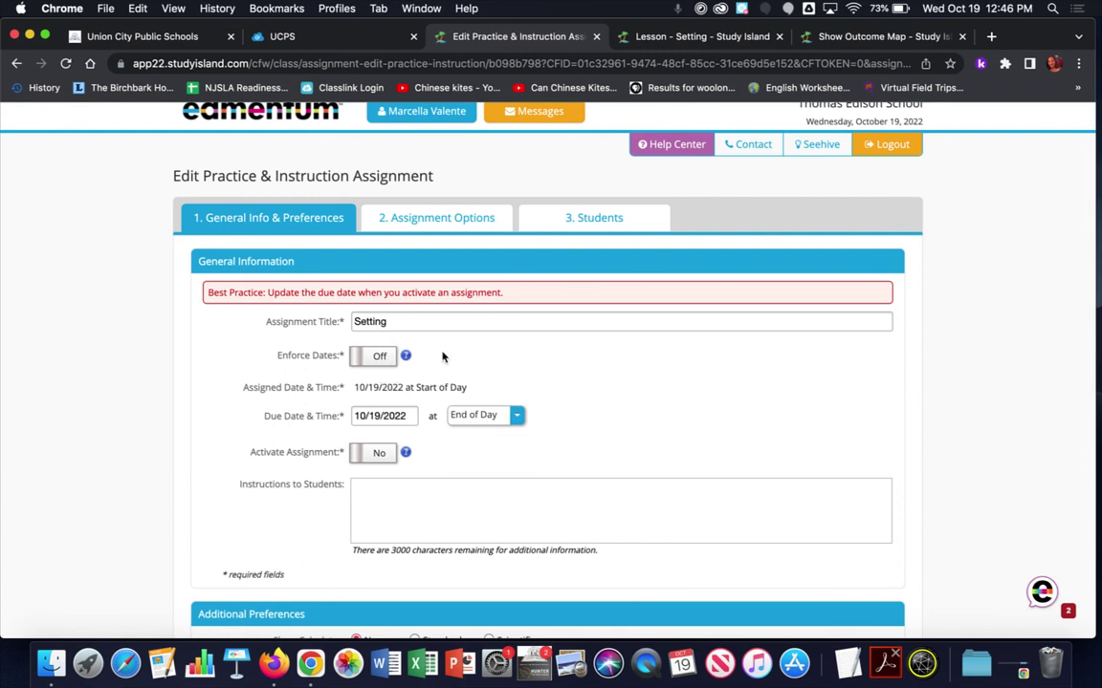
click(369, 454)
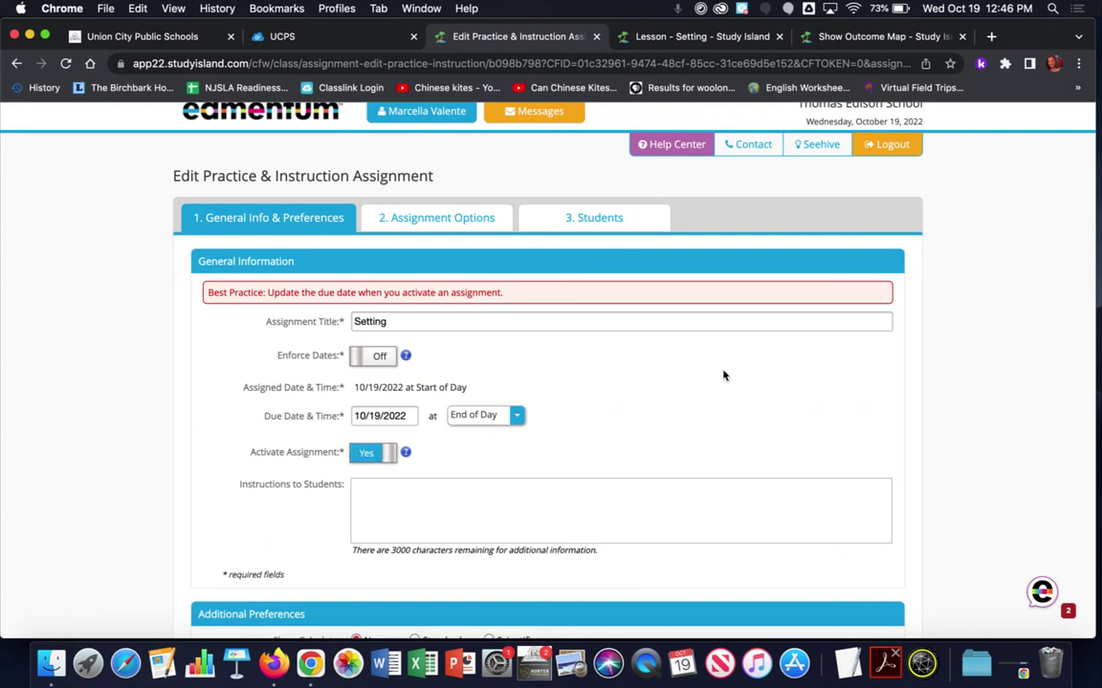
scroll(723, 376, down, 5)
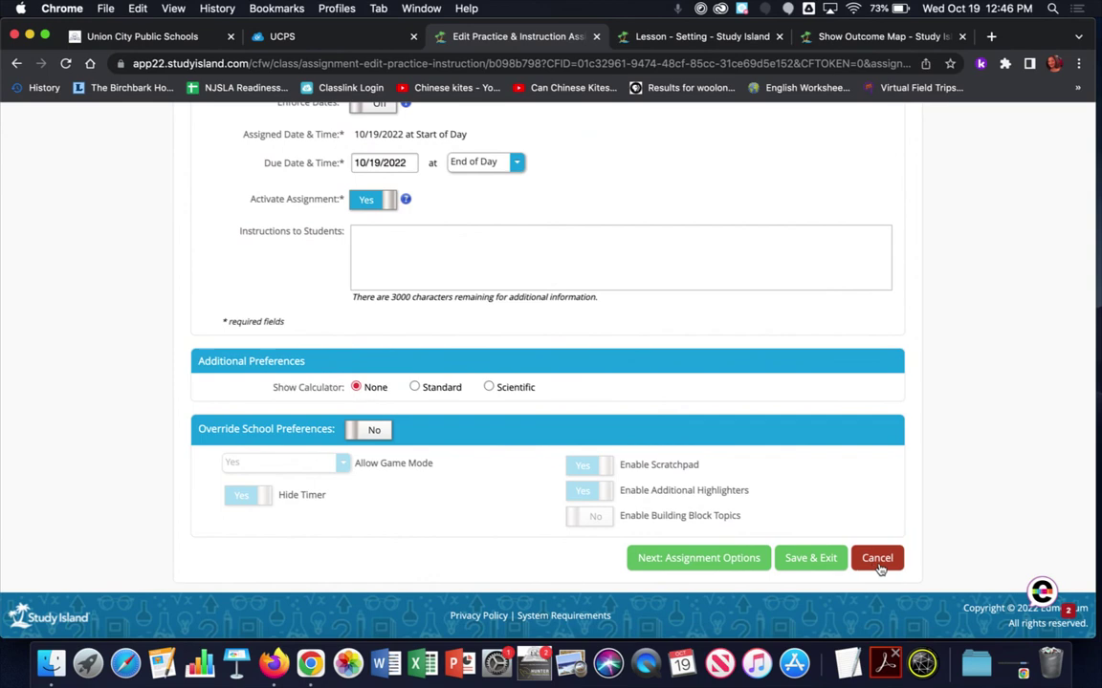
click(809, 558)
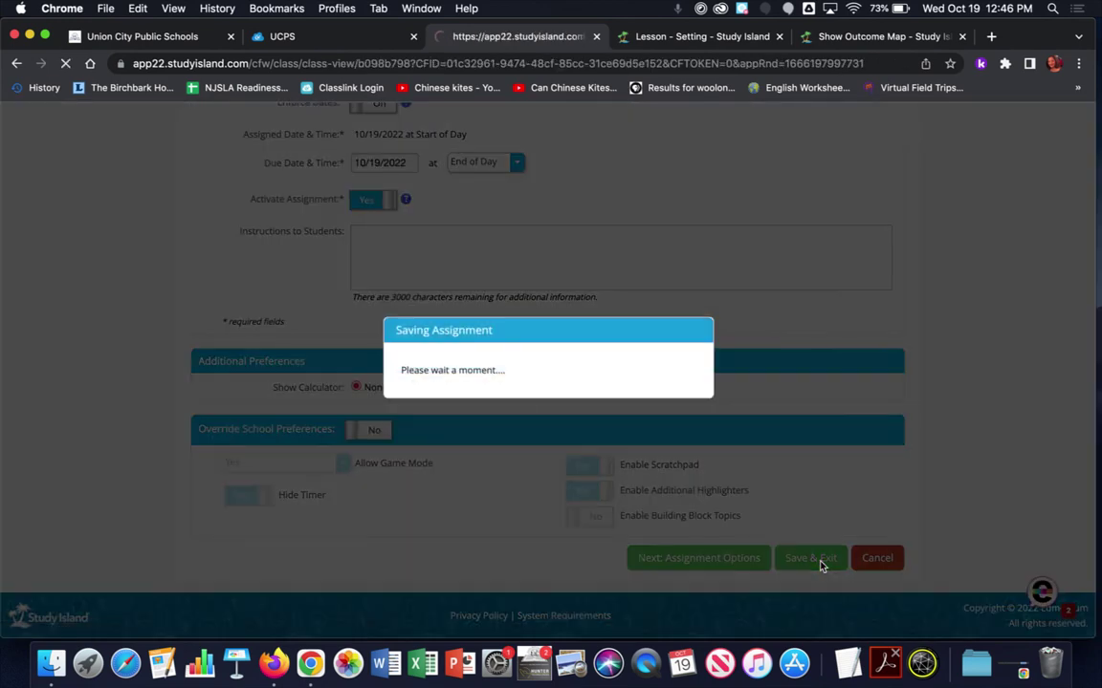
scroll(819, 564, down, 4)
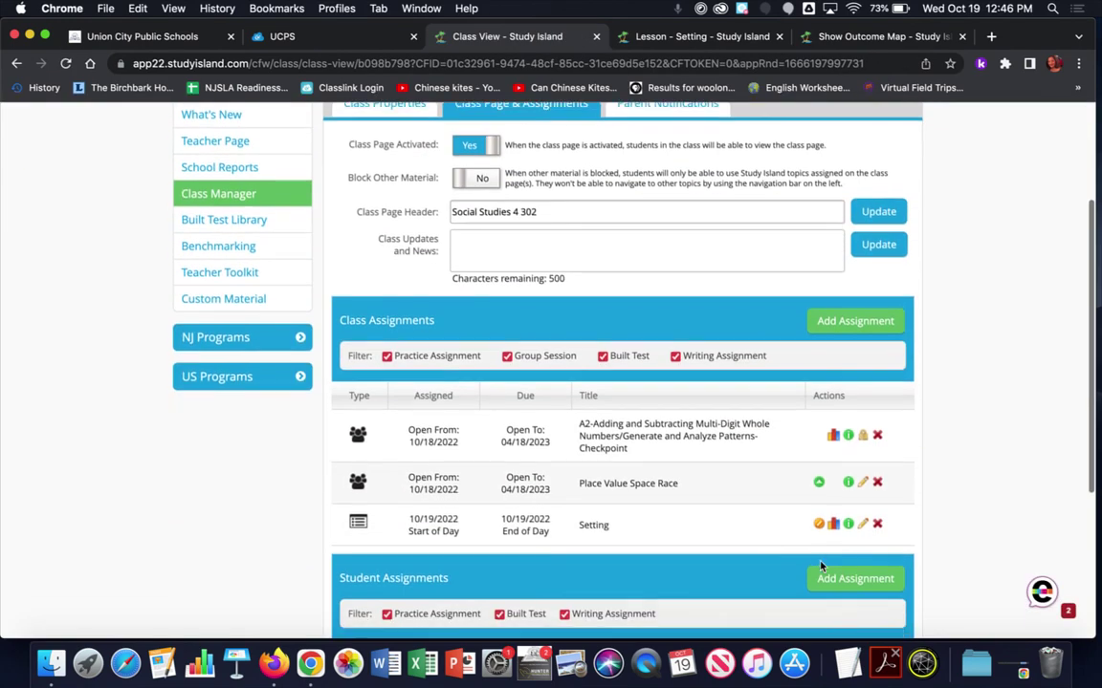